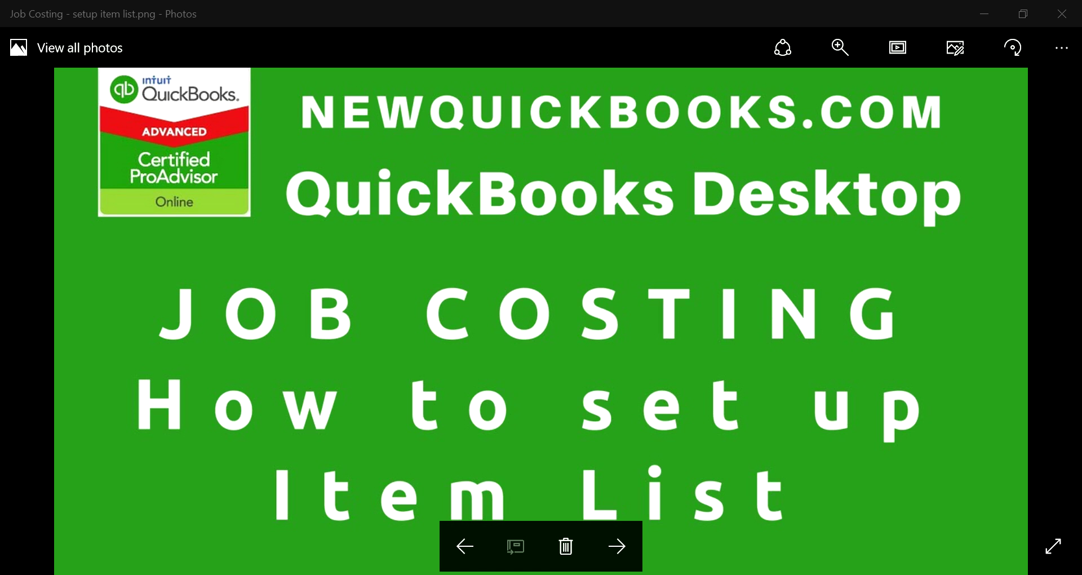
# - Glance at the chart of accounts title image, return to the item list image and switch to QuickBooks Desktop
pyautogui.click(465, 546)
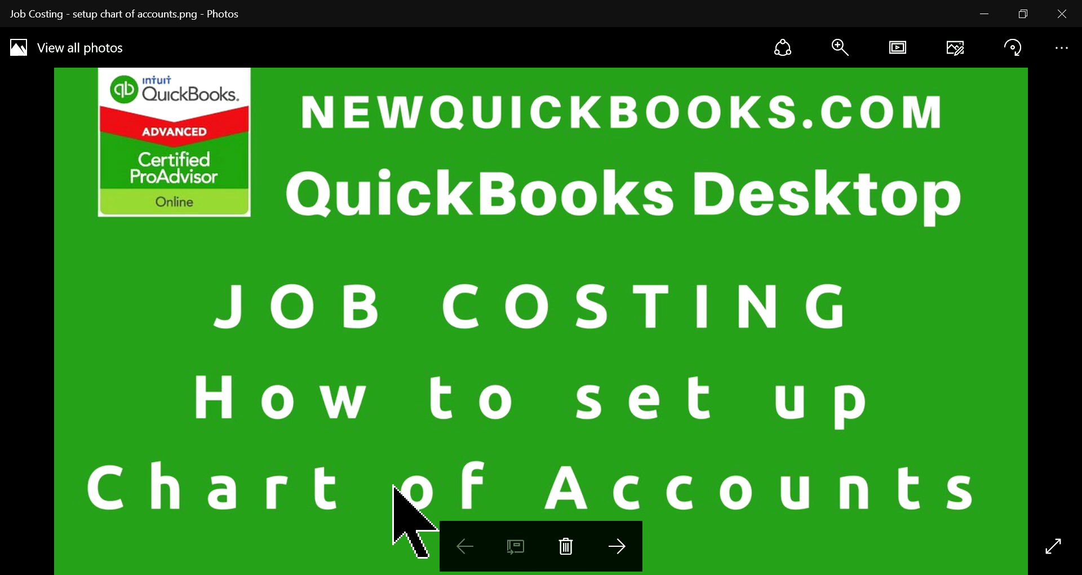
pyautogui.click(617, 544)
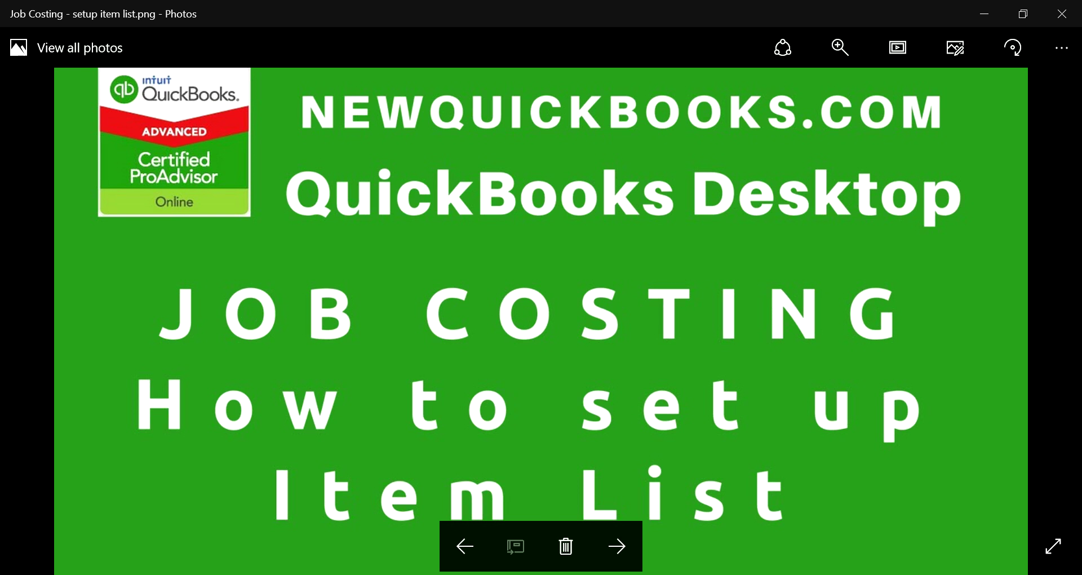
pyautogui.moveTo(705, 569)
pyautogui.click(681, 534)
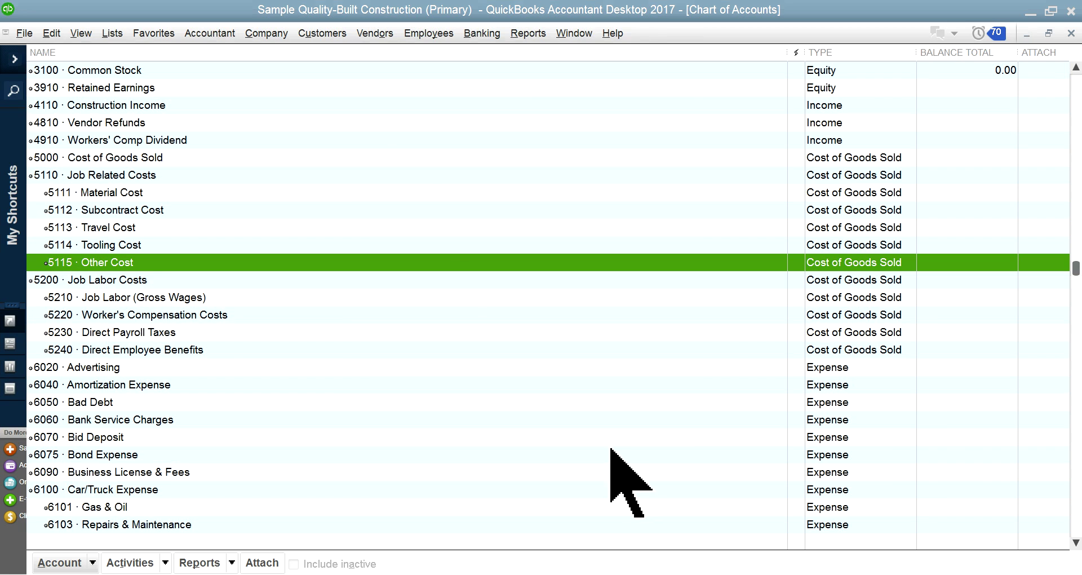
# - Close the open Chart of Accounts, Item List, Profit & Loss and Item Profitability windows
pyautogui.click(1070, 33)
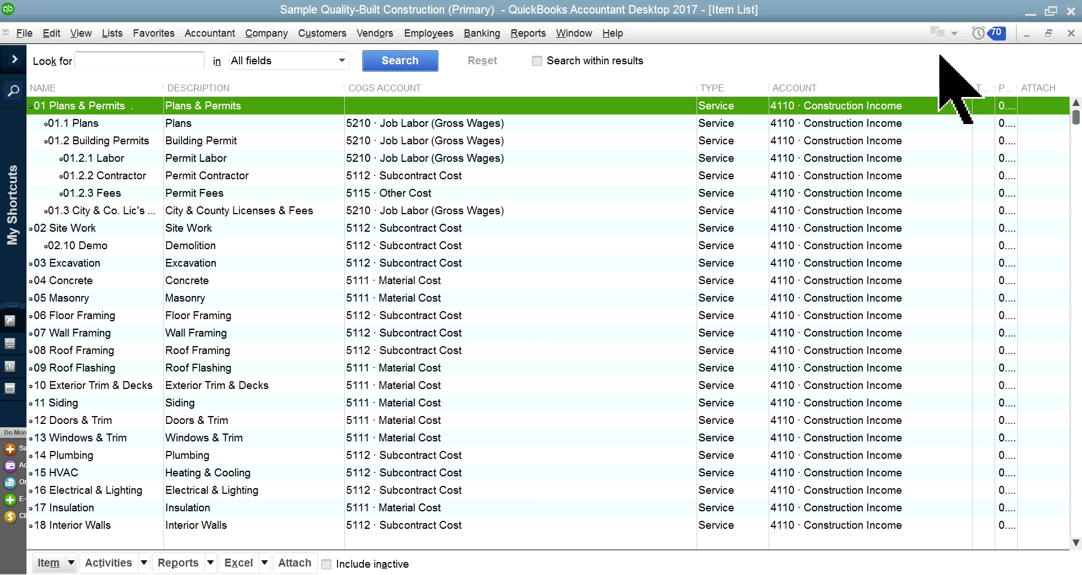
pyautogui.click(1071, 32)
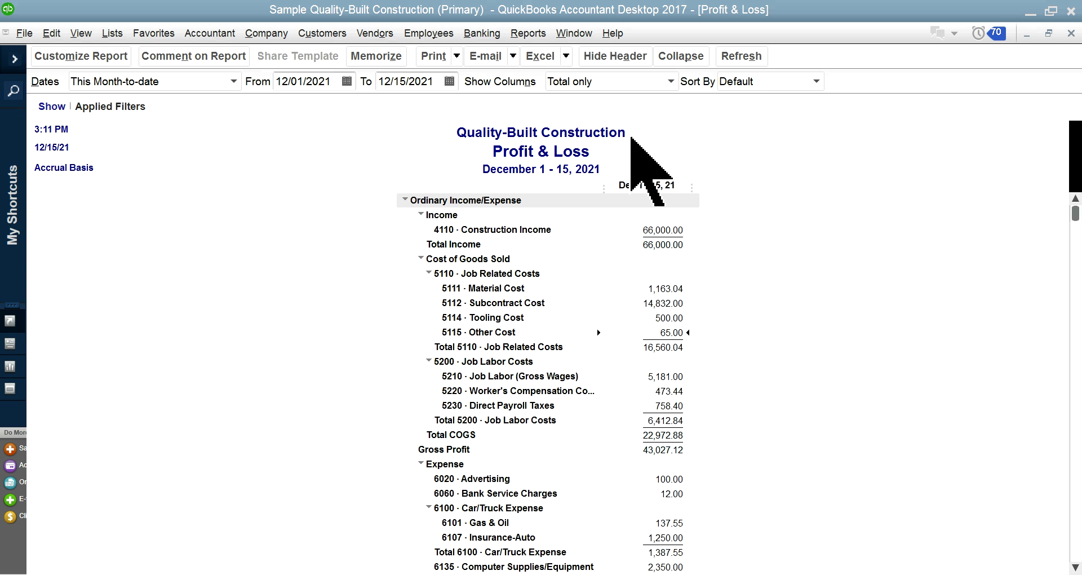
pyautogui.click(1070, 33)
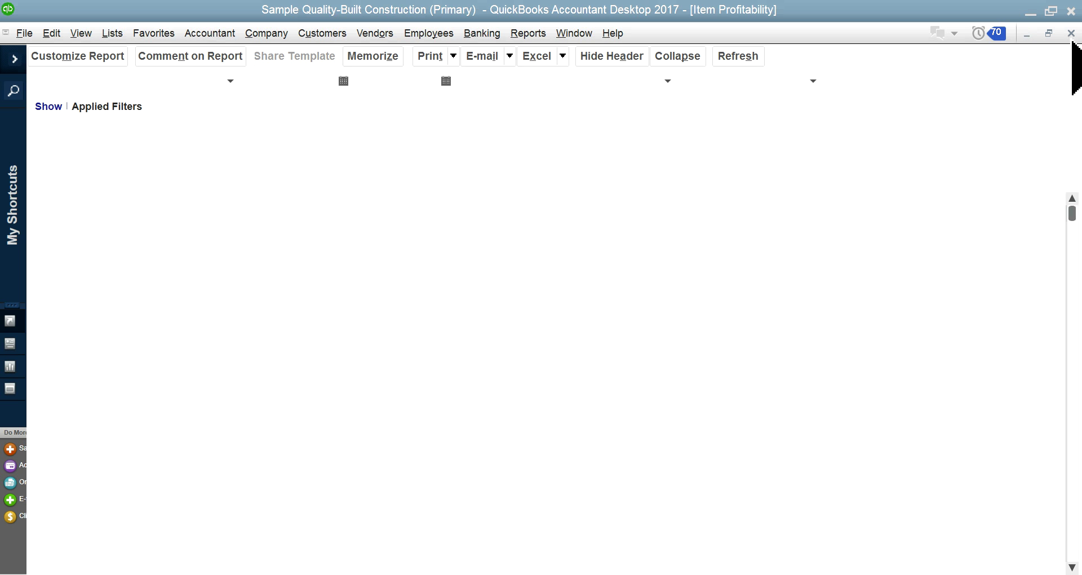
pyautogui.click(1070, 32)
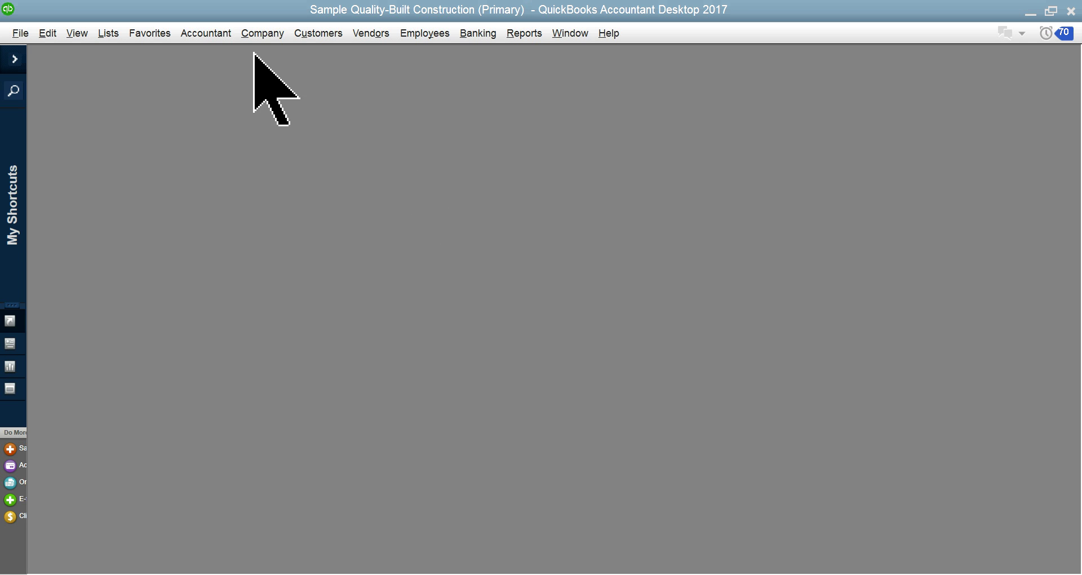
# - Open the company Home Page and maximize its window
pyautogui.click(262, 32)
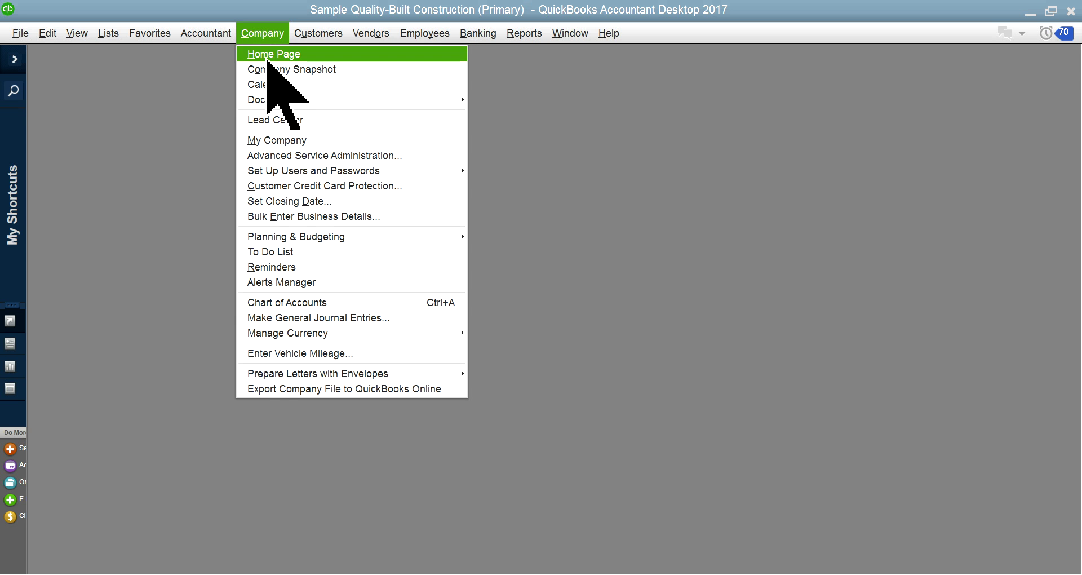
pyautogui.click(266, 53)
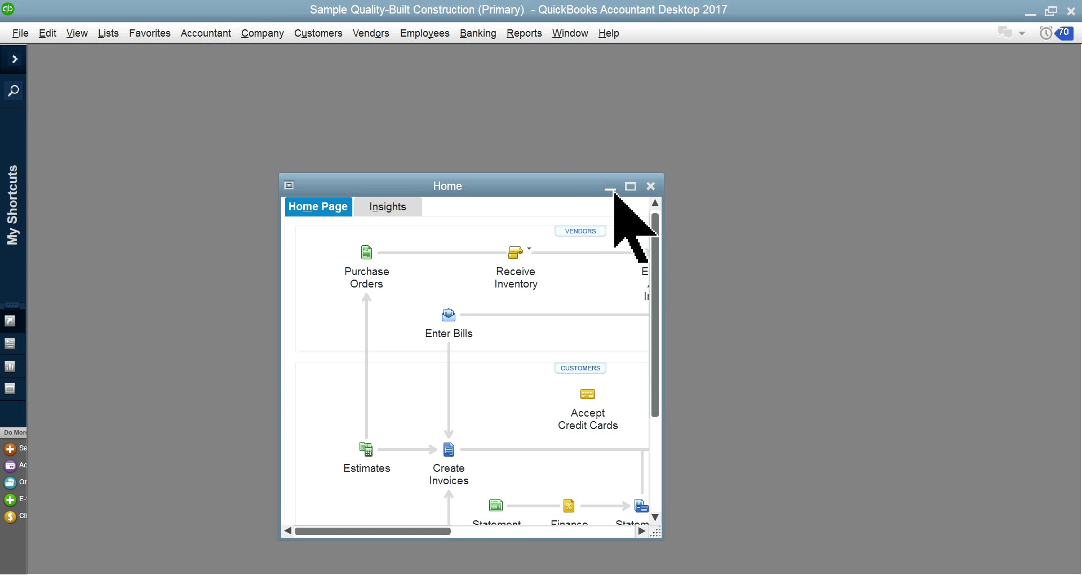
pyautogui.click(627, 184)
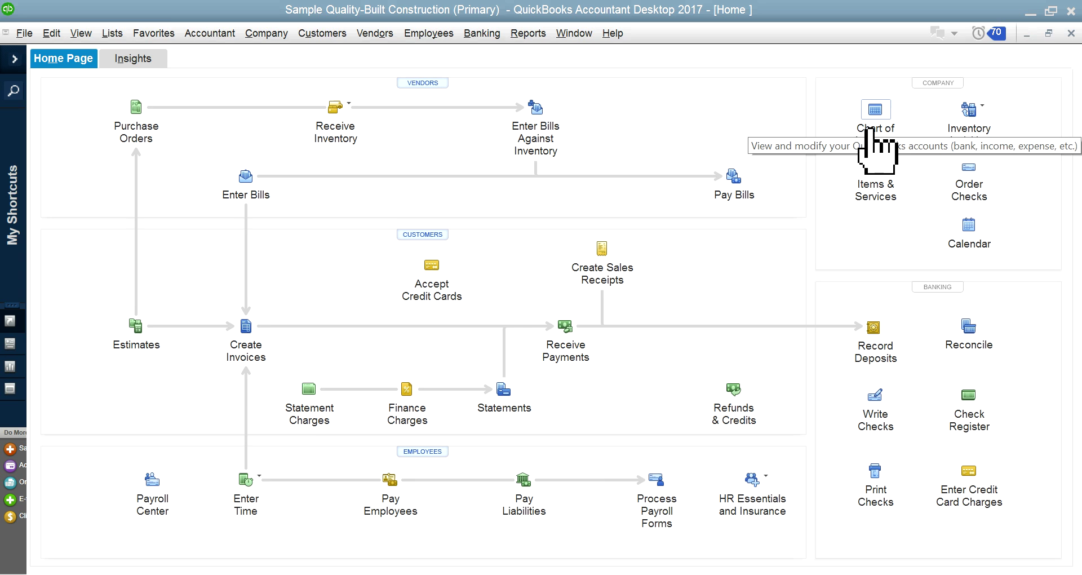
# - Open the Chart of Accounts and examine the 4110 Construction Income and 5000 Cost of Goods Sold accounts with their job cost accounts
pyautogui.click(870, 130)
pyautogui.scroll(-1, 428, 270)
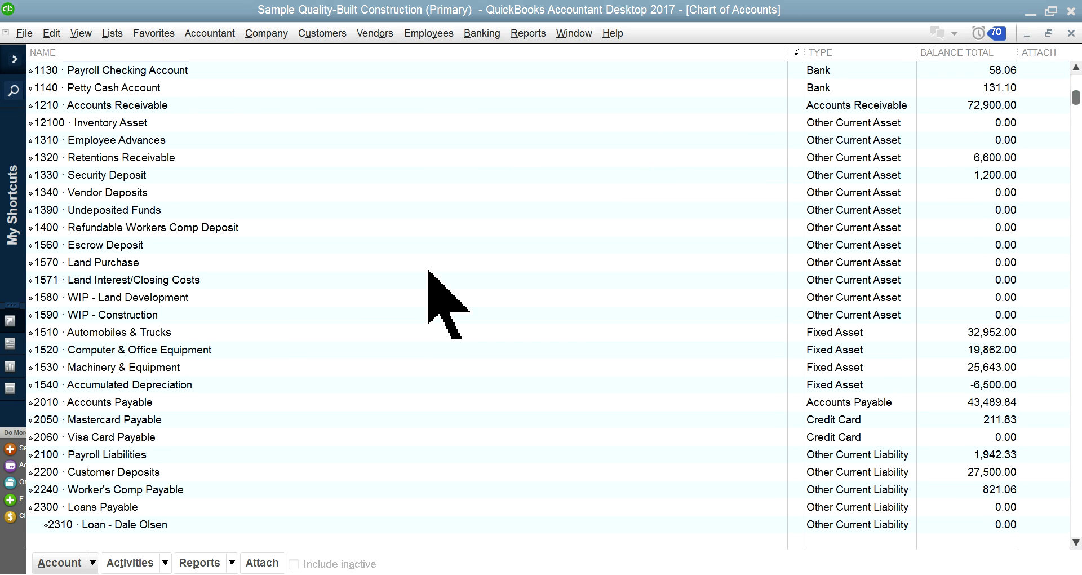
pyautogui.scroll(-7, 451, 293)
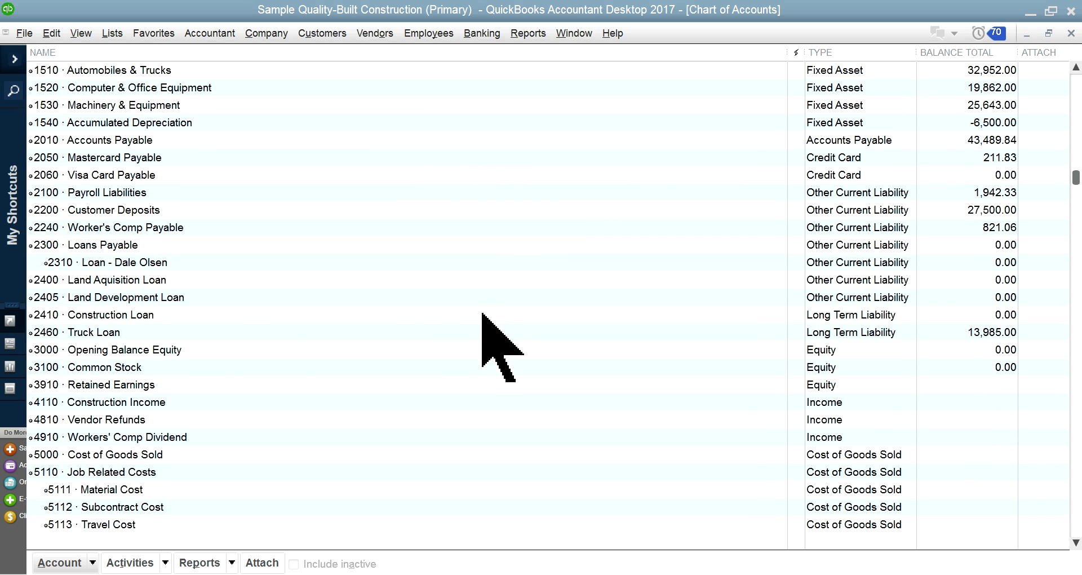
pyautogui.scroll(-1, 577, 389)
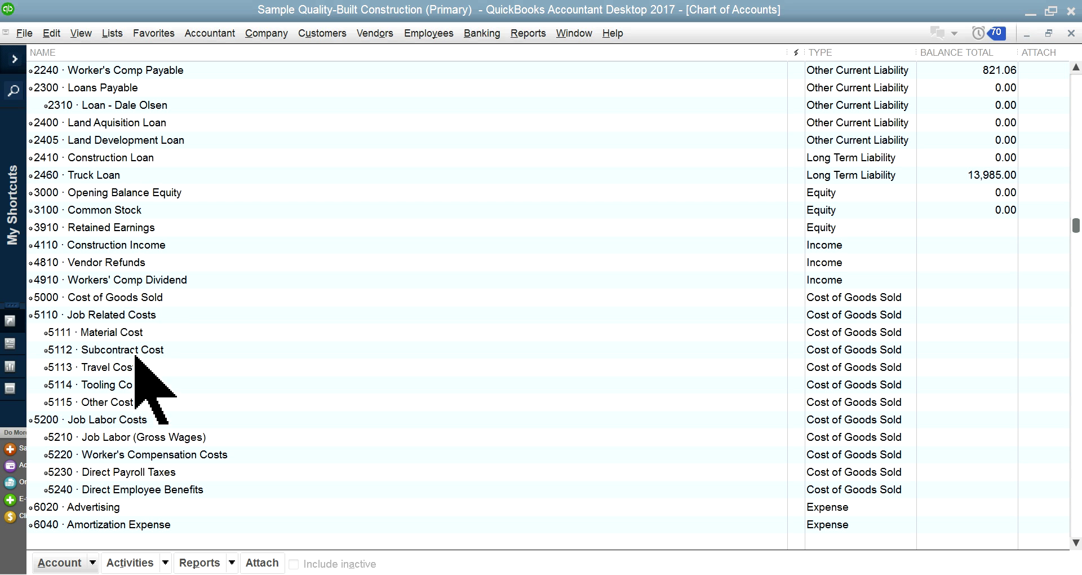
pyautogui.click(127, 245)
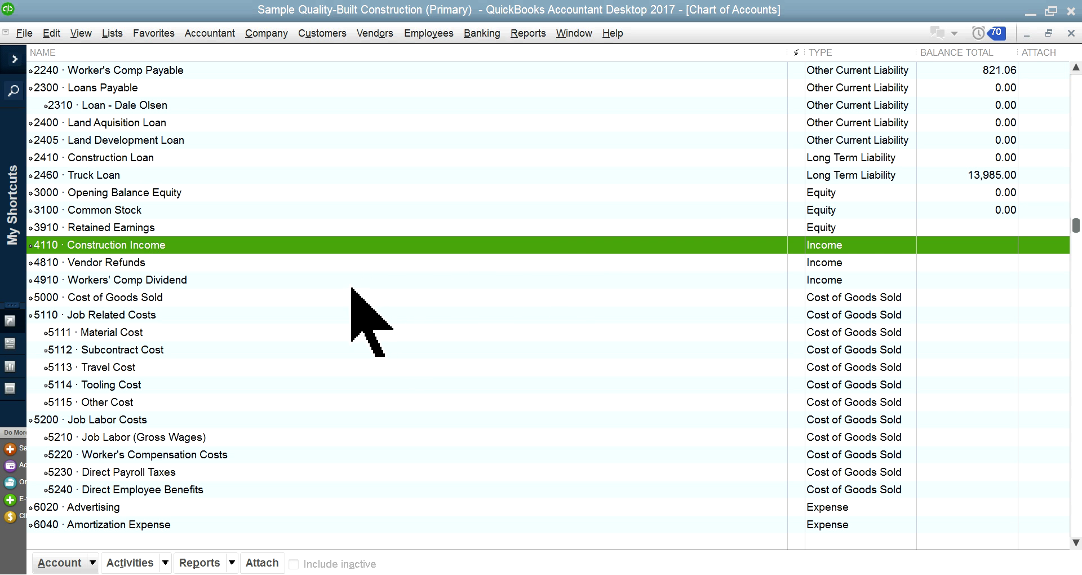
pyautogui.scroll(-1, 271, 316)
pyautogui.scroll(1, 270, 316)
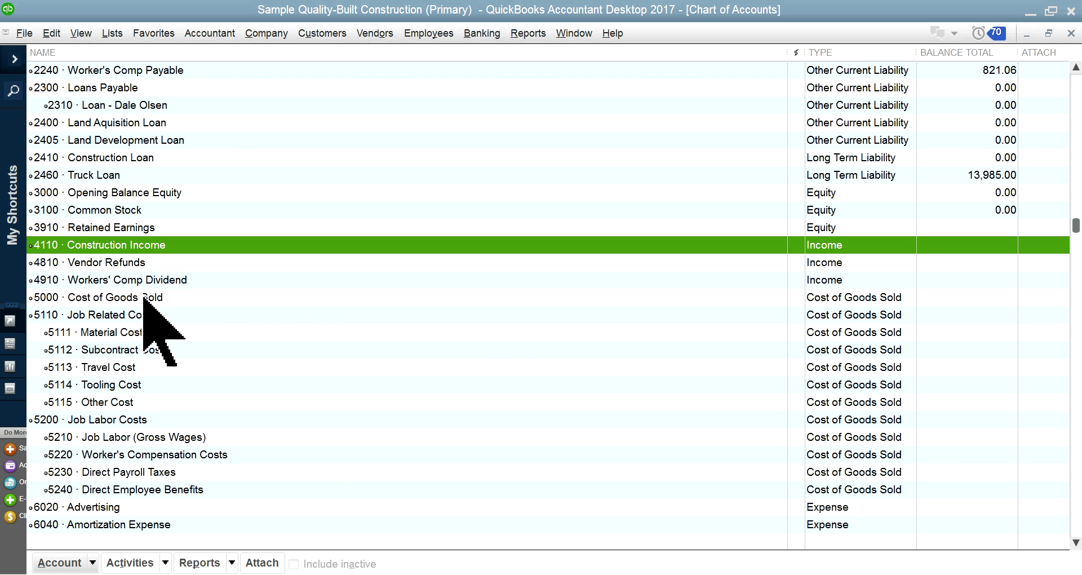
pyautogui.click(162, 297)
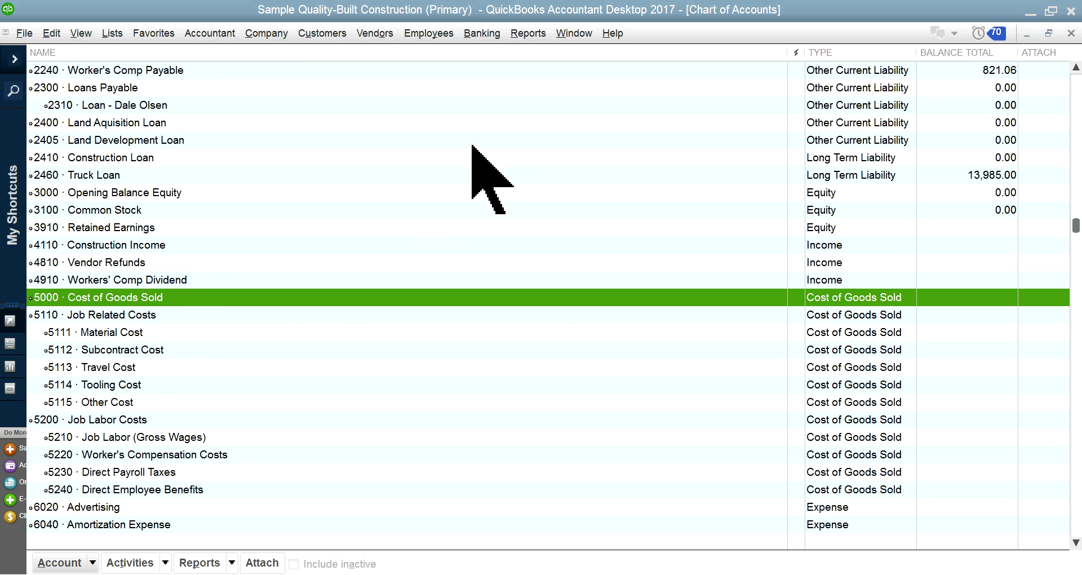
# - Run the standard Profit & Loss company report
pyautogui.click(529, 33)
pyautogui.moveTo(537, 166)
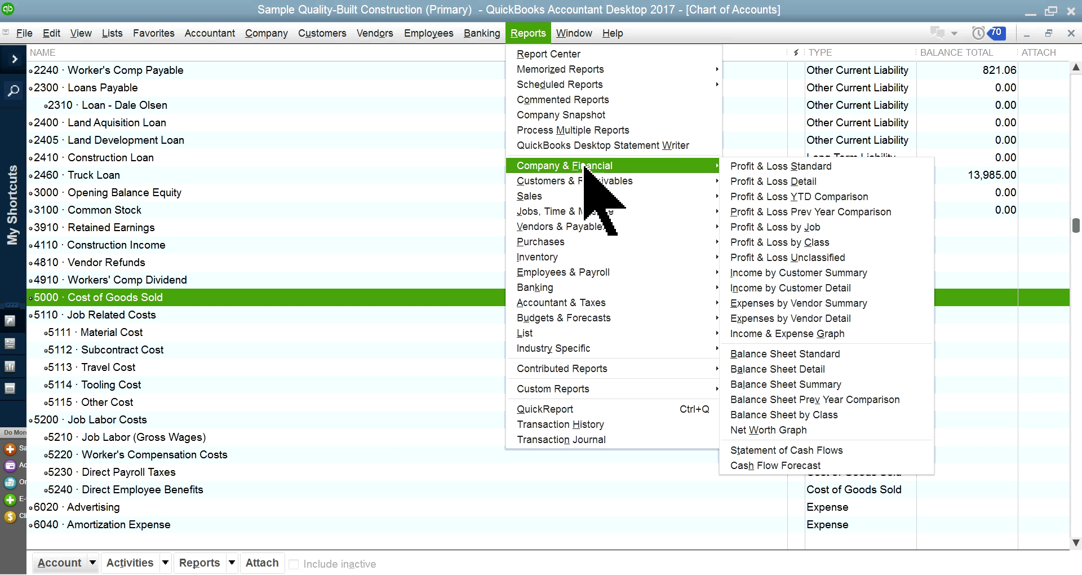
pyautogui.click(742, 166)
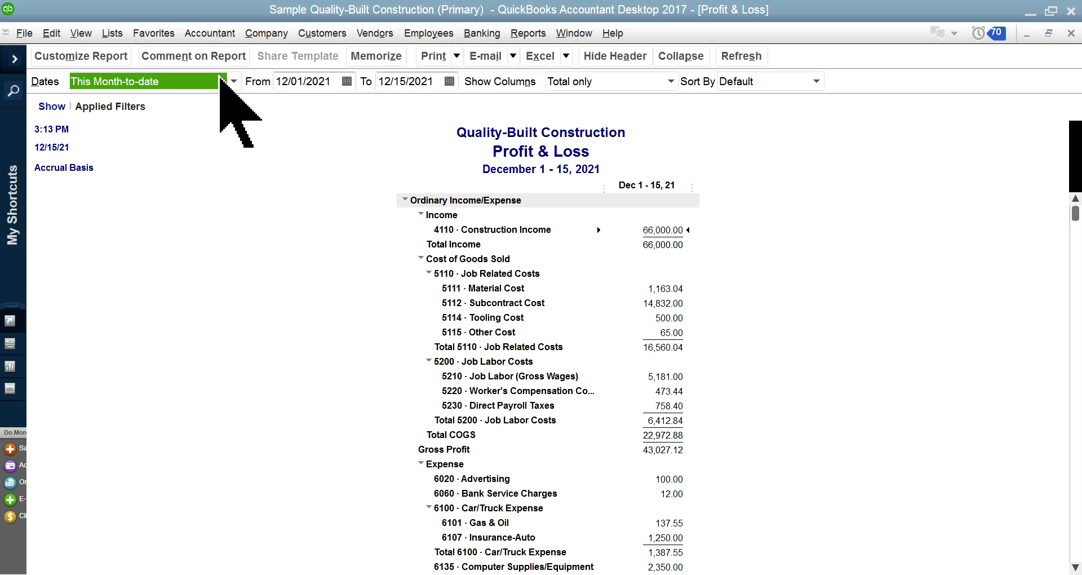
# - Open the Item List and run the Item Profitability job report
pyautogui.click(113, 34)
pyautogui.click(124, 68)
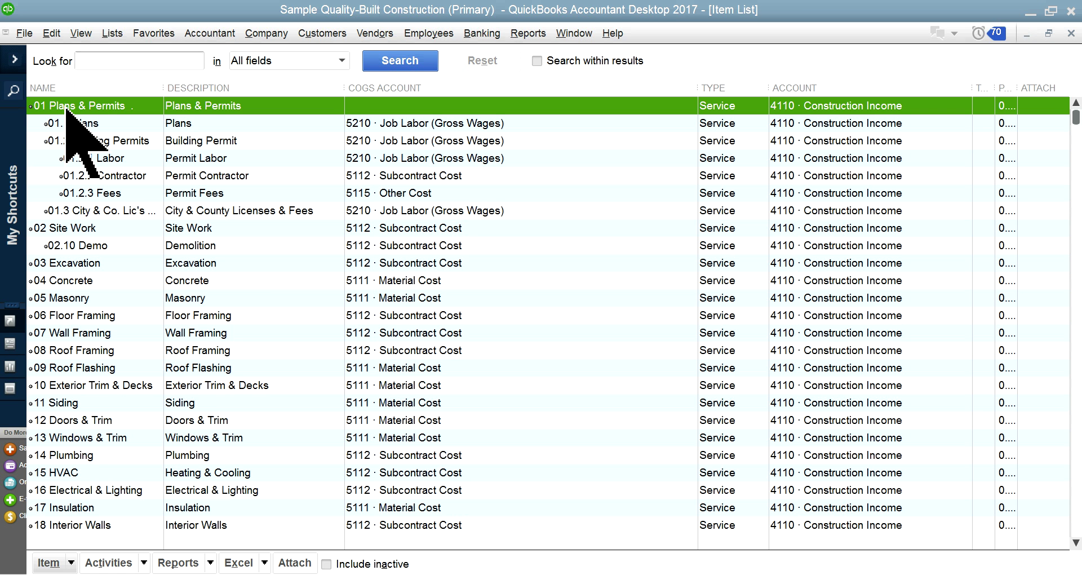
pyautogui.click(527, 36)
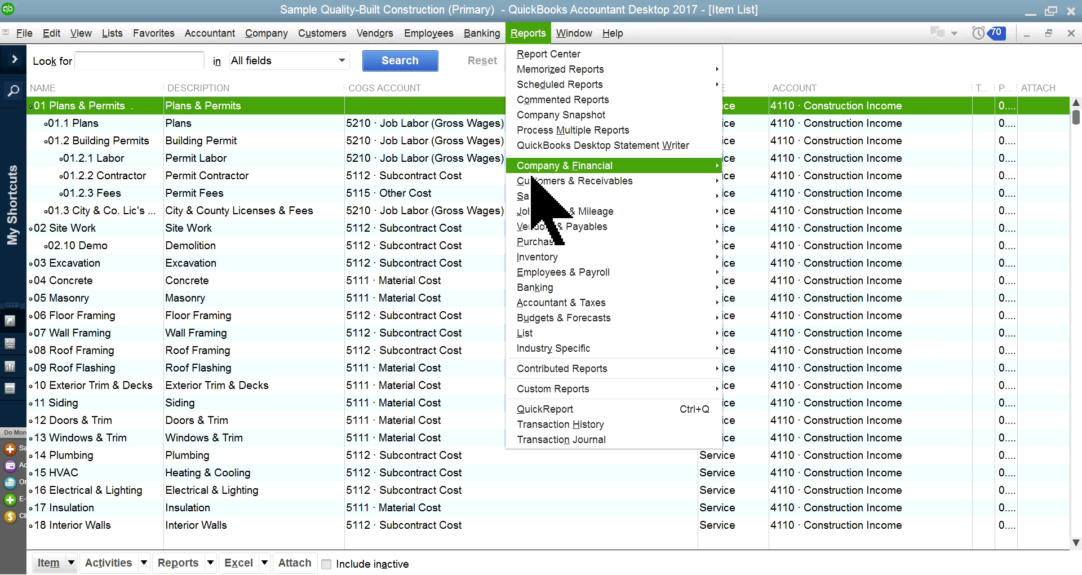
pyautogui.moveTo(563, 212)
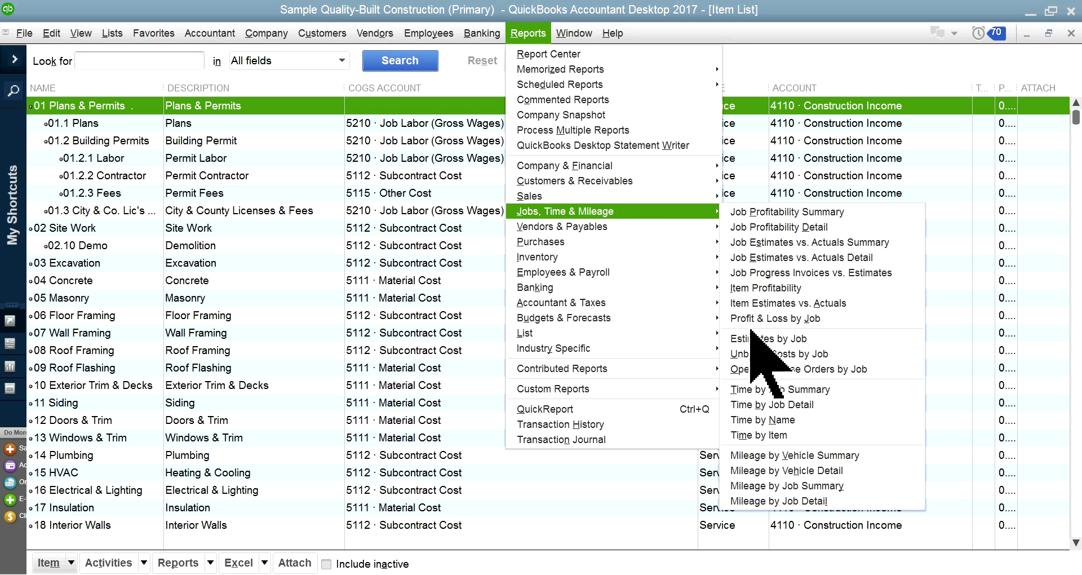
pyautogui.click(746, 290)
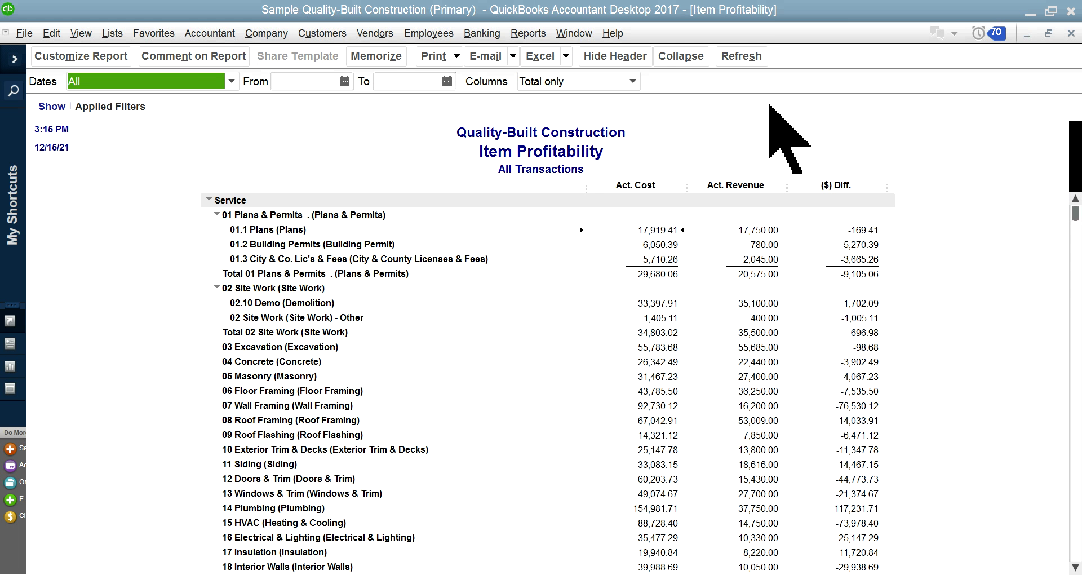
# - Tile all open windows horizontally and close the Profit & Loss, Chart of Accounts and Home windows
pyautogui.click(574, 33)
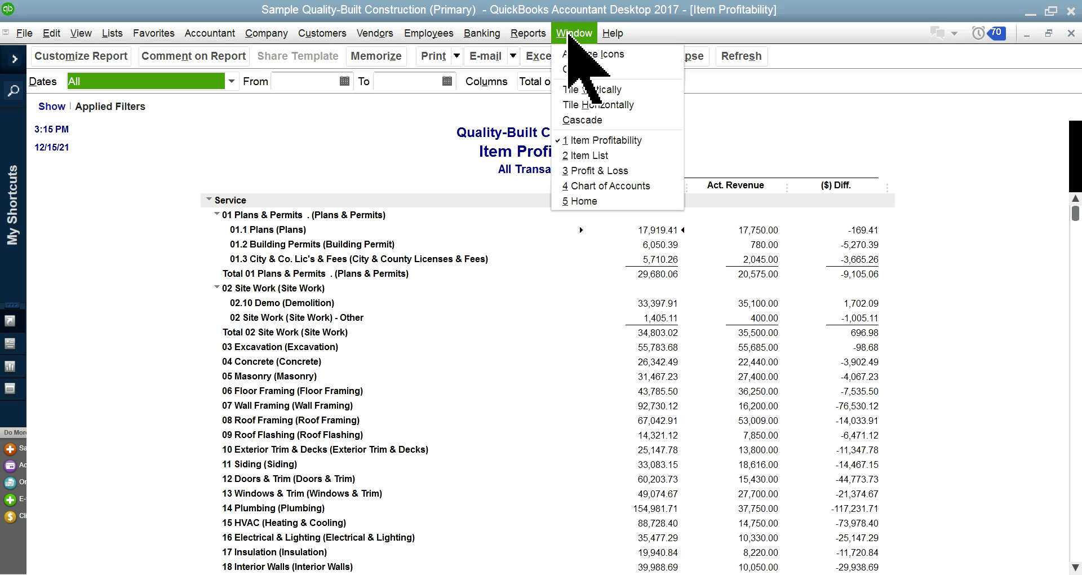
pyautogui.click(580, 107)
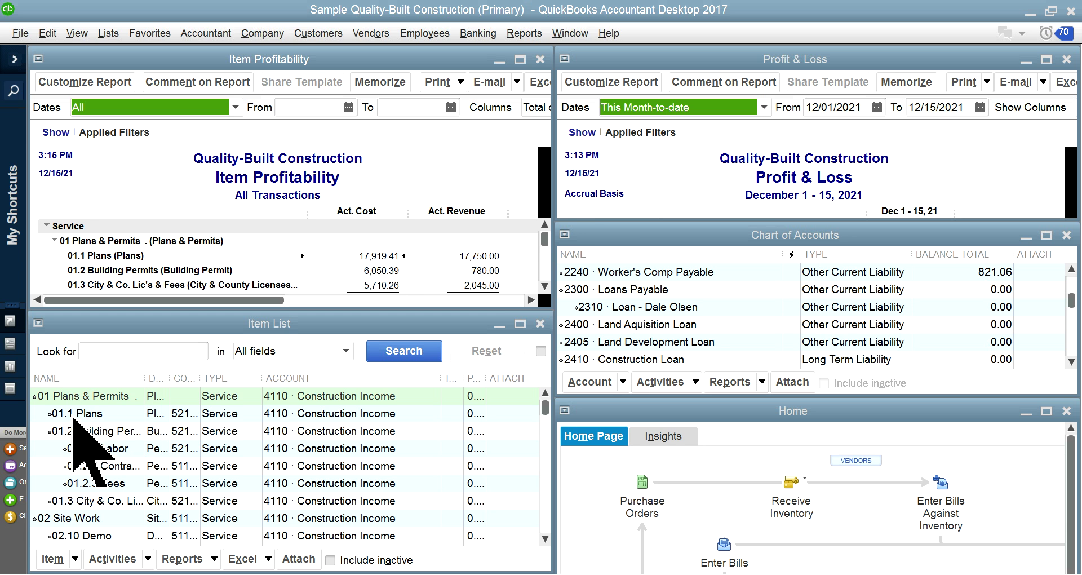
pyautogui.click(1067, 59)
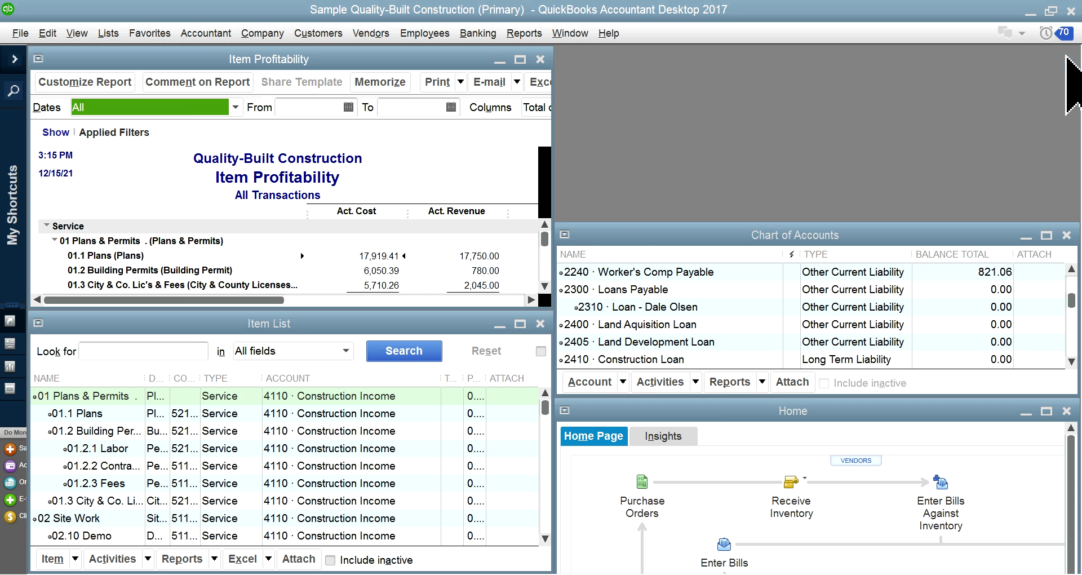
pyautogui.click(1065, 235)
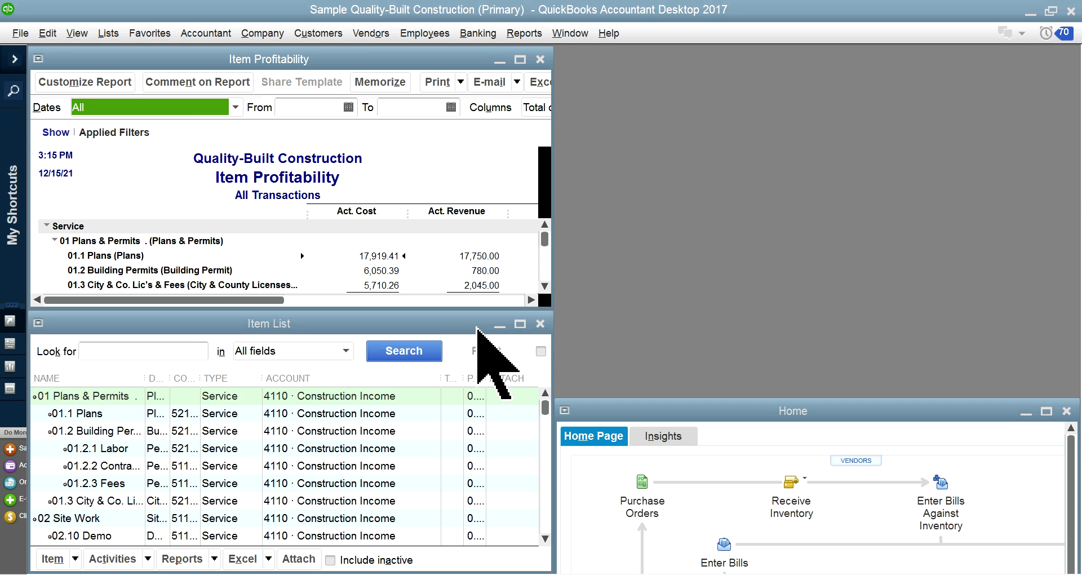
pyautogui.click(1067, 411)
# - Tile the Item Profitability report and Item List vertically, and widen the Item List's name column to show full item names
pyautogui.moveTo(432, 326); pyautogui.dragTo(959, 68)
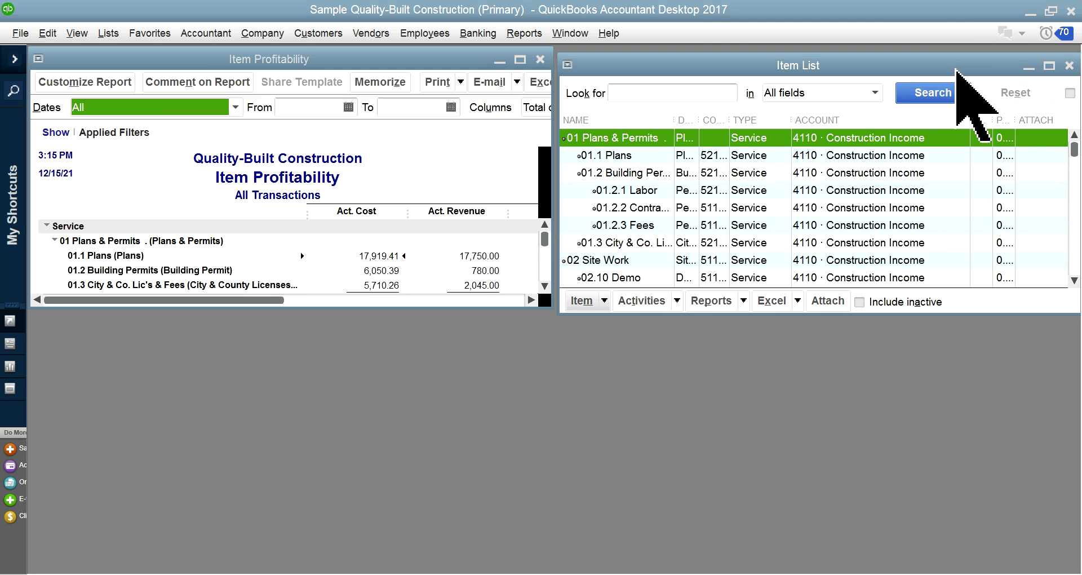
pyautogui.click(480, 300)
pyautogui.click(569, 33)
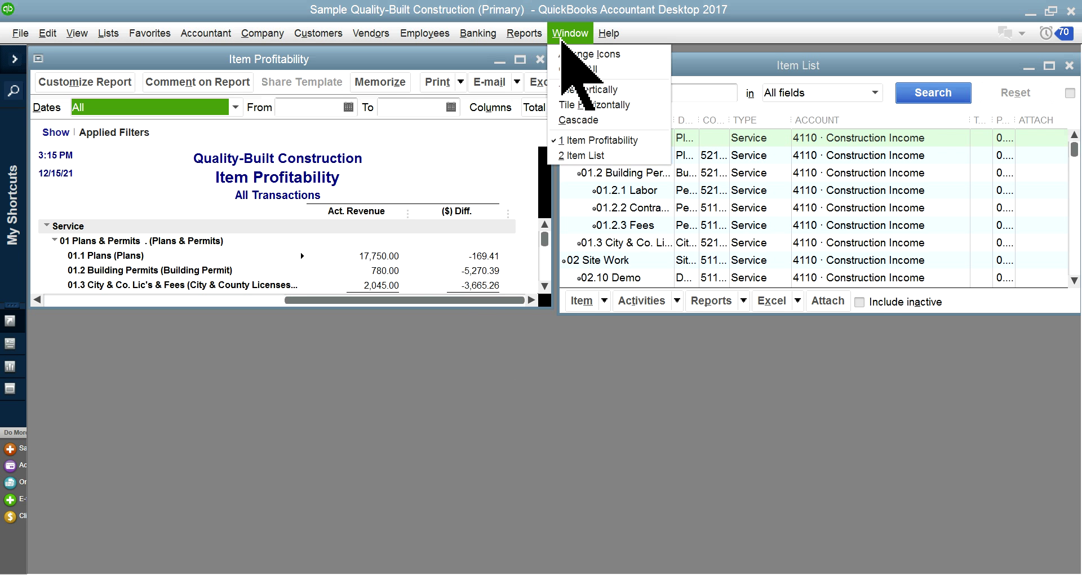
pyautogui.click(575, 89)
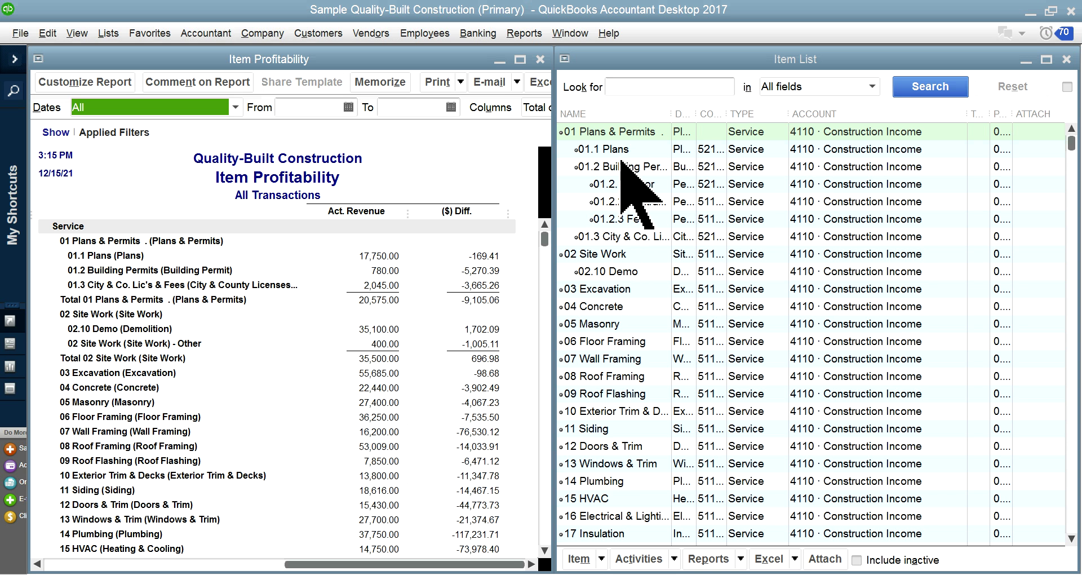
pyautogui.click(670, 115)
pyautogui.moveTo(671, 114); pyautogui.dragTo(814, 115)
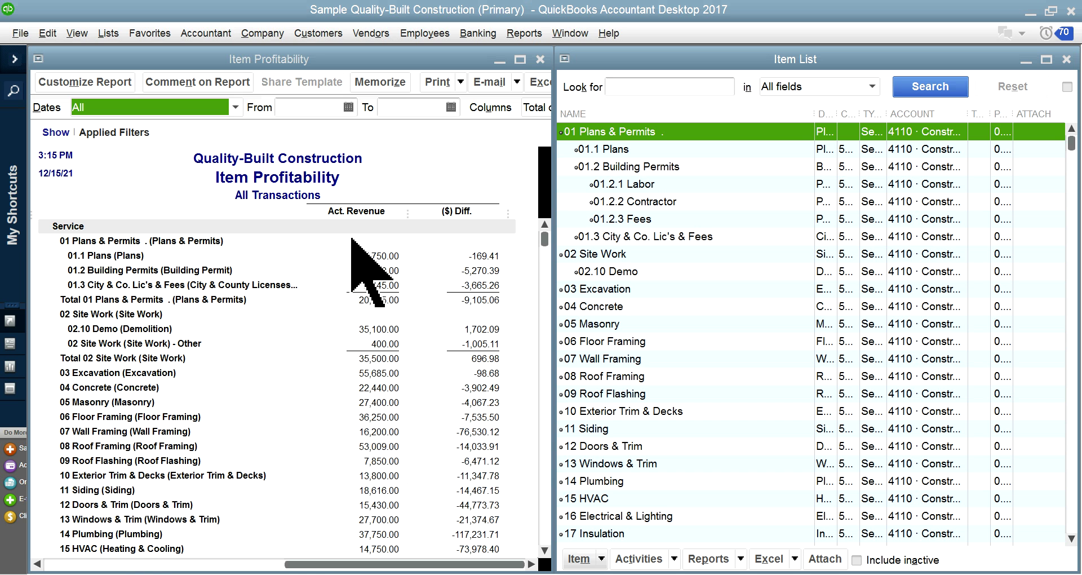
# - Review the actual cost, actual revenue and difference columns of the Item Profitability report, and maximize the Item List
pyautogui.moveTo(330, 564); pyautogui.dragTo(169, 563)
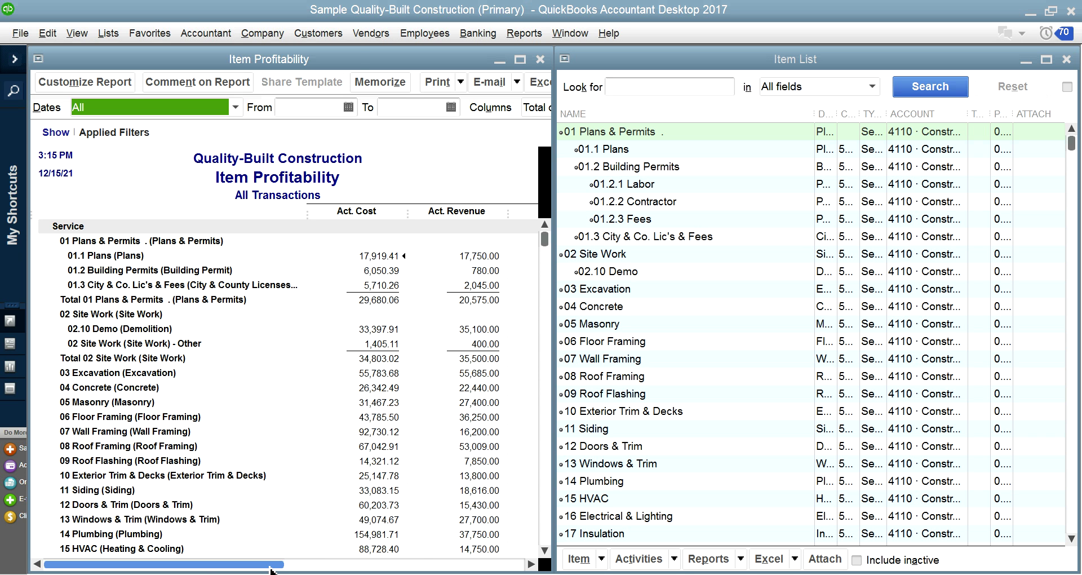
pyautogui.moveTo(269, 566); pyautogui.dragTo(445, 563)
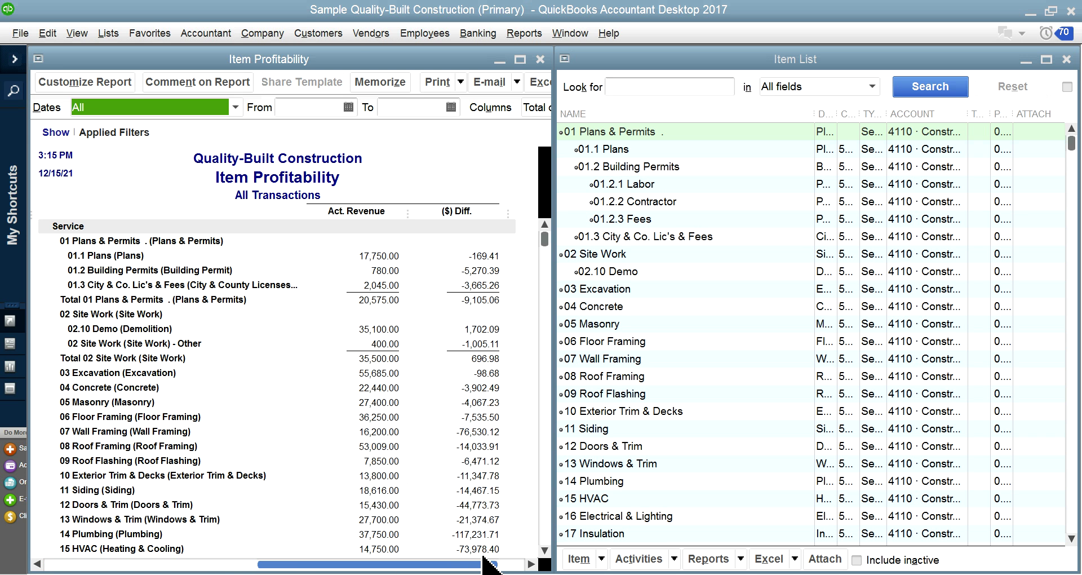
pyautogui.moveTo(428, 566); pyautogui.dragTo(347, 566)
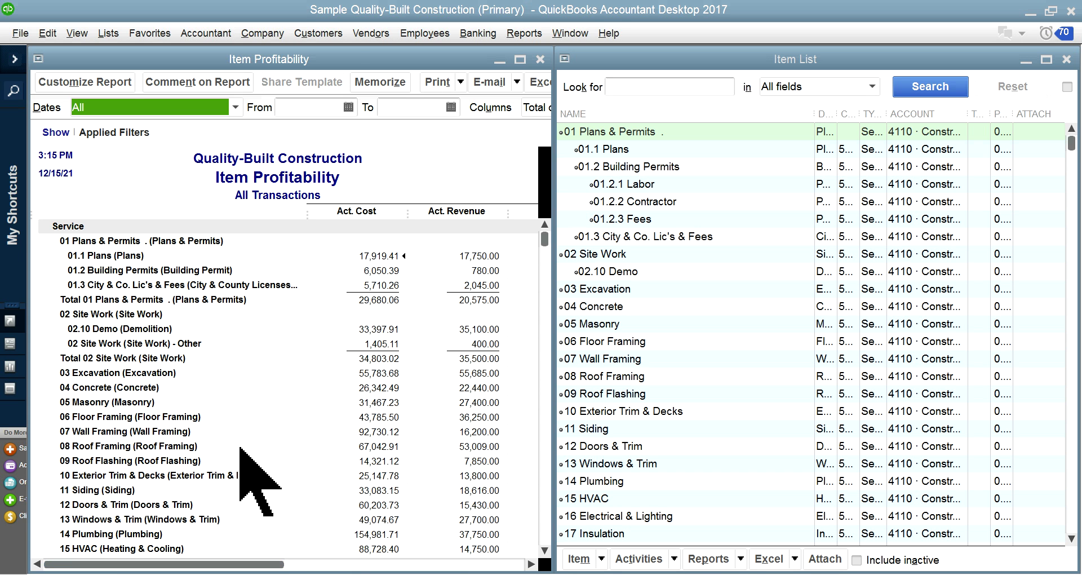
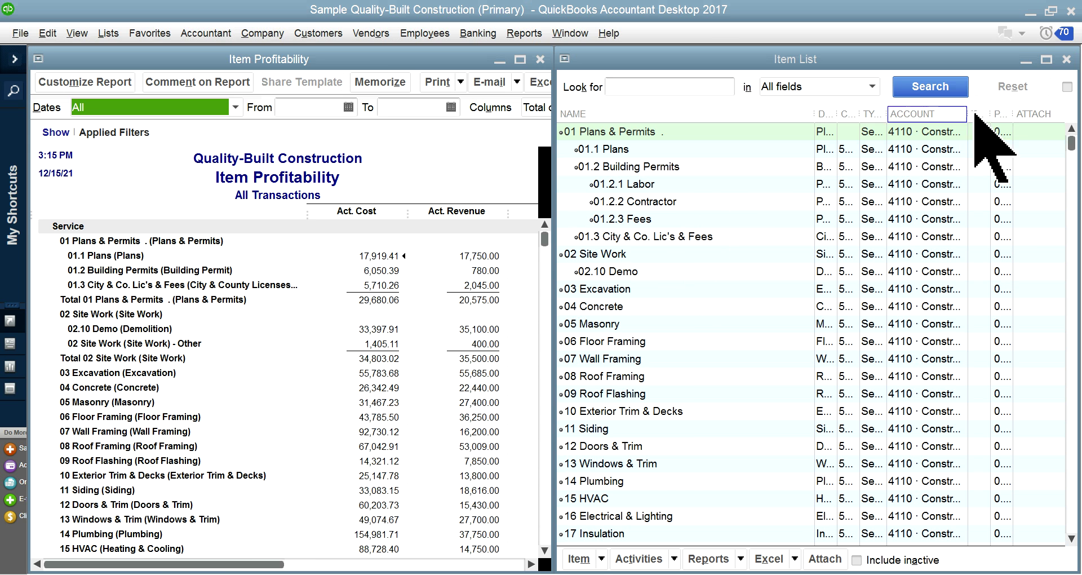
pyautogui.click(1045, 59)
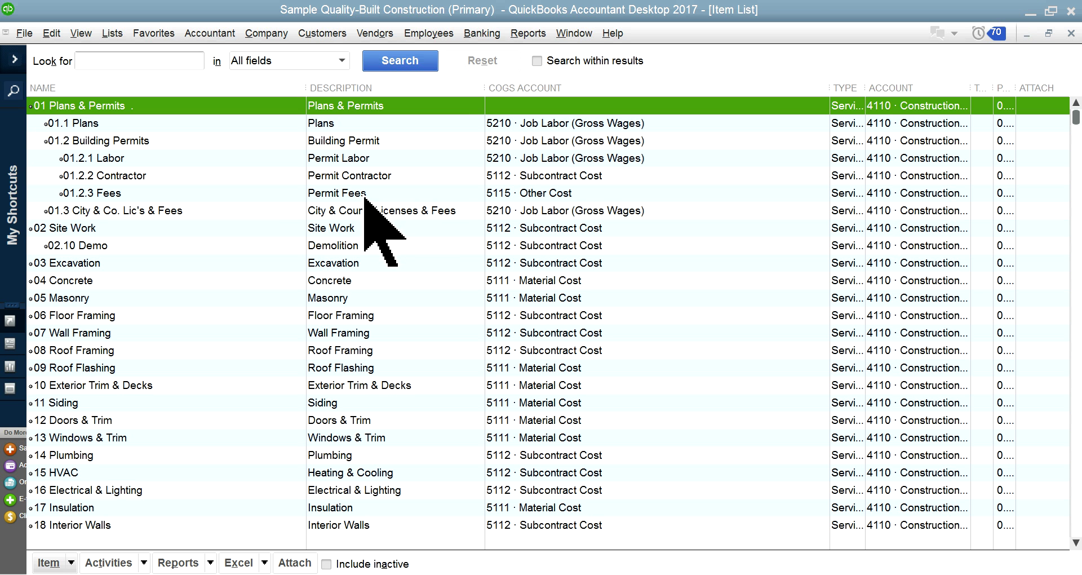
# - Look through the top of the Item List, and close it together with the Item Profitability report
pyautogui.scroll(-1, 287, 218)
pyautogui.scroll(1, 283, 219)
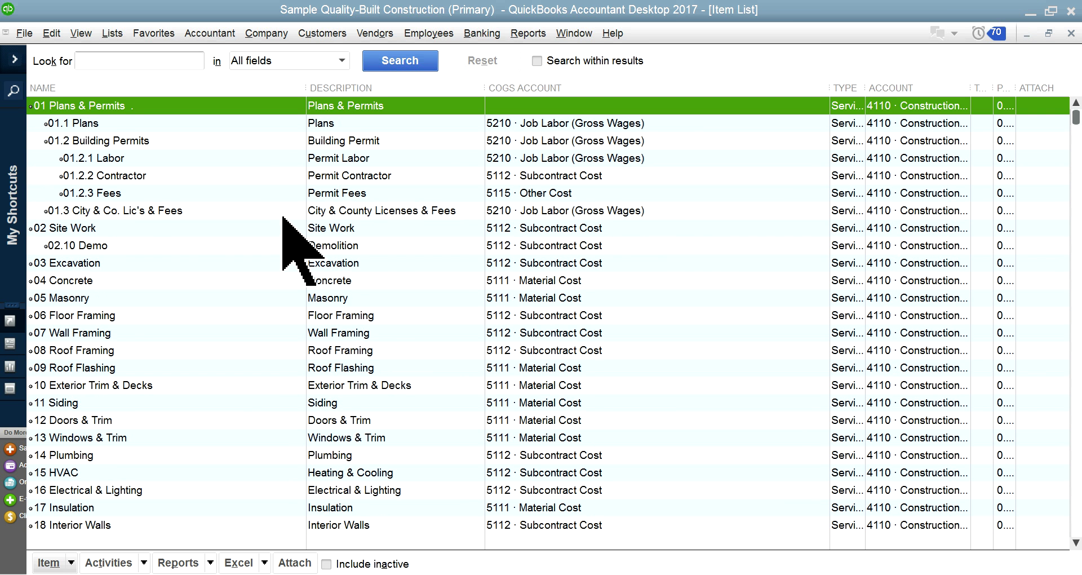
pyautogui.scroll(-1, 280, 219)
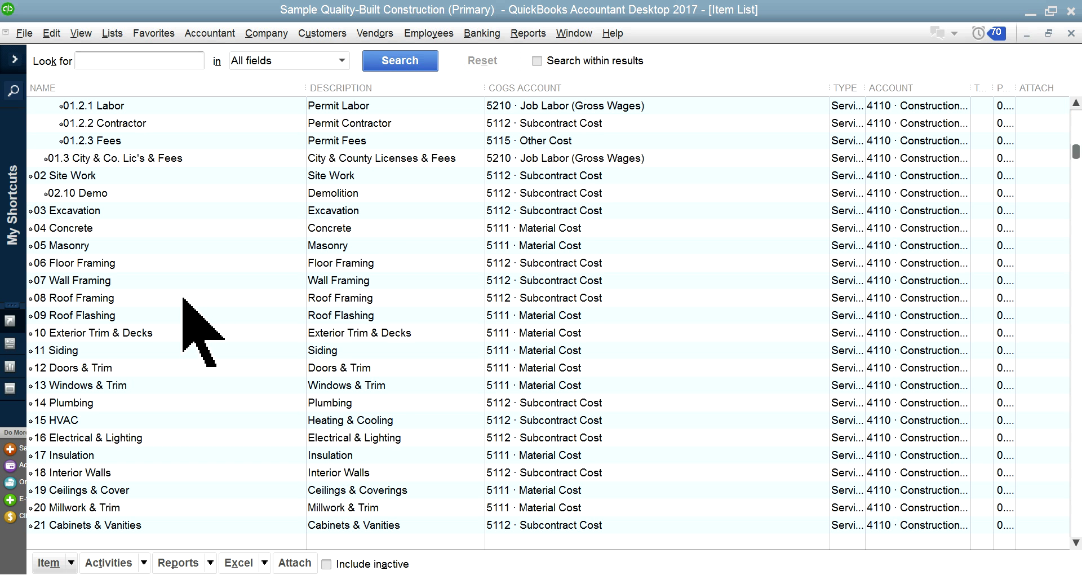
pyautogui.scroll(1, 406, 181)
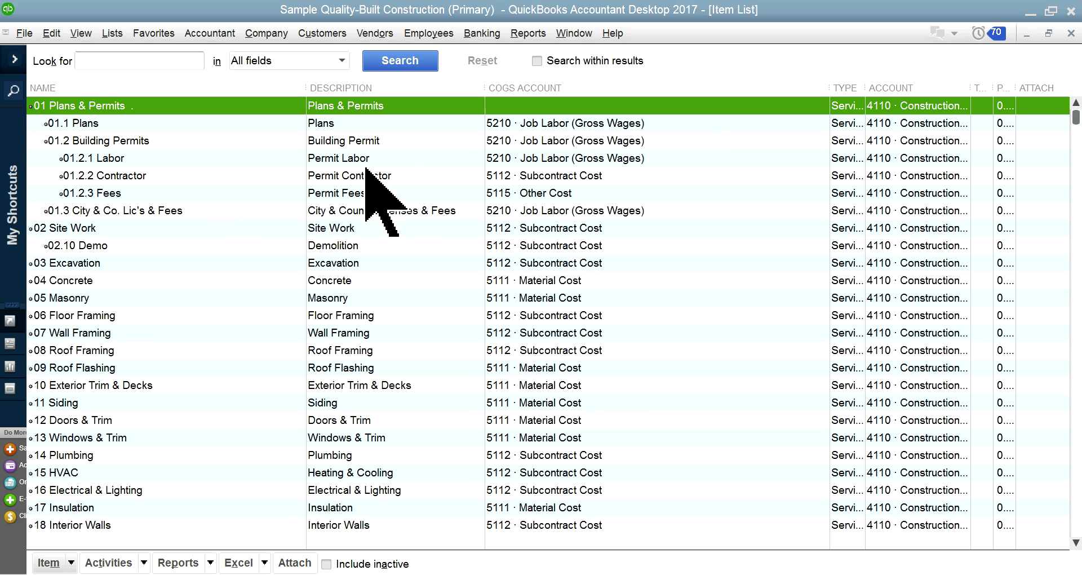
pyautogui.click(1070, 32)
pyautogui.click(1071, 33)
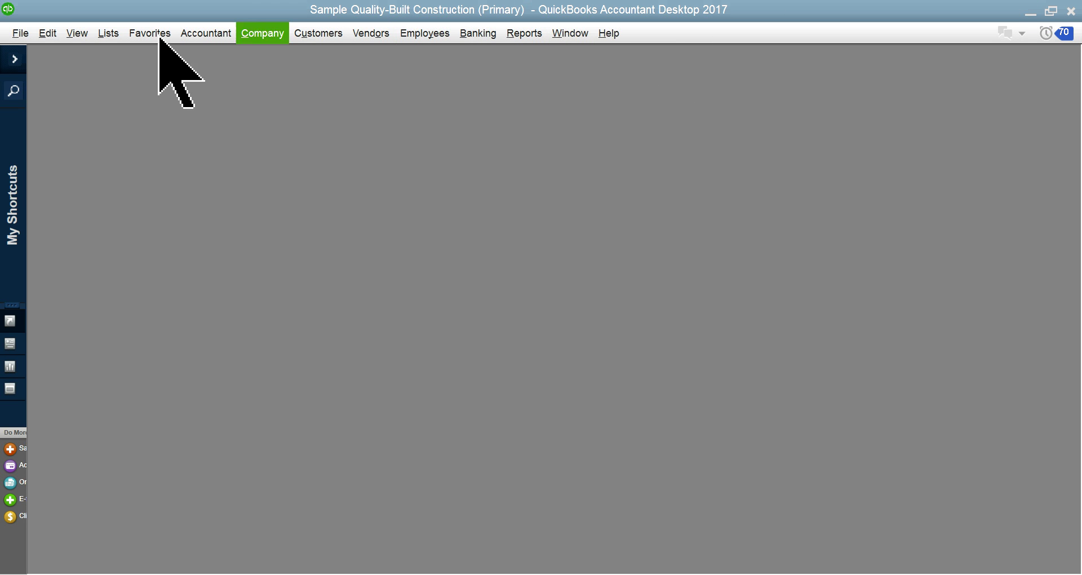
# - Reopen the Item List maximized and narrow the COGS Account column so the Type and Account columns show in full
pyautogui.click(109, 34)
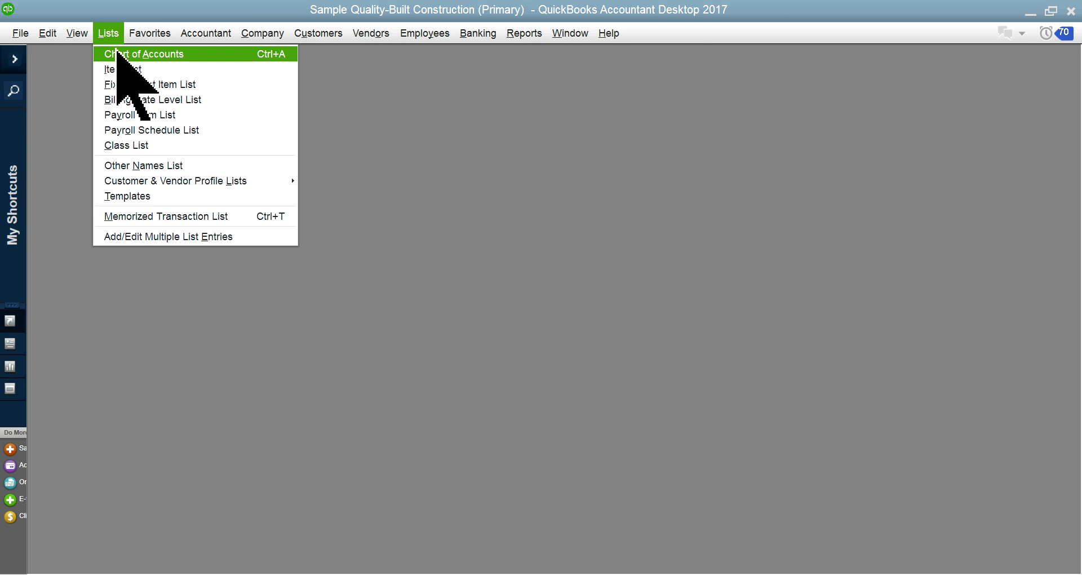
pyautogui.click(119, 69)
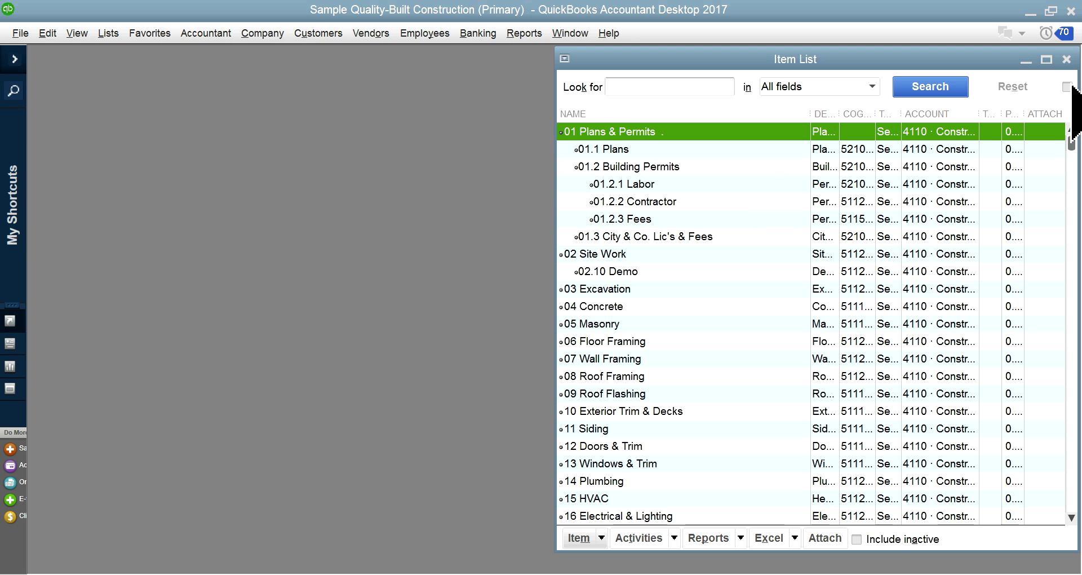
pyautogui.click(1046, 60)
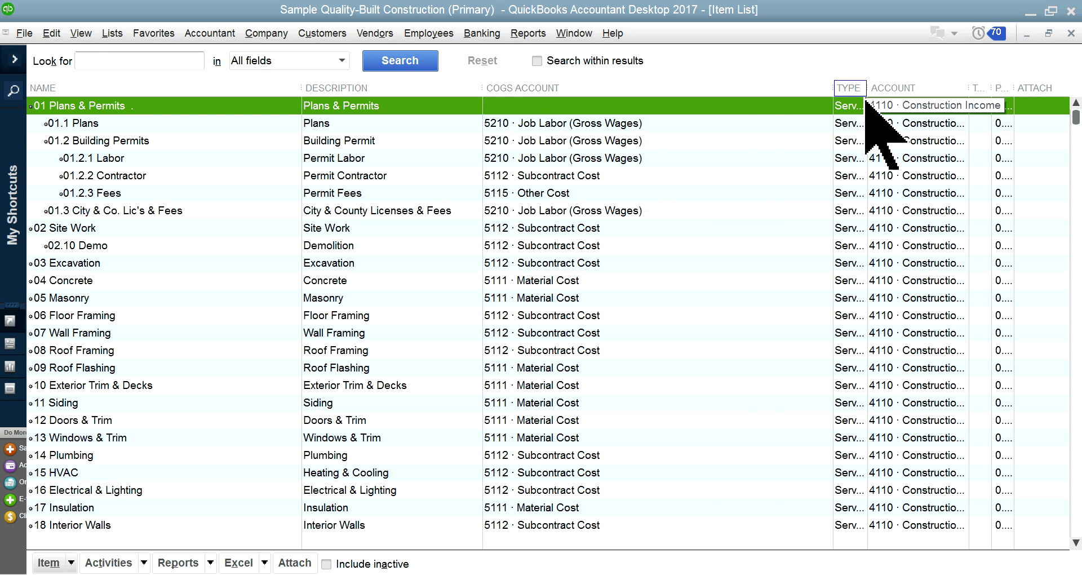
pyautogui.moveTo(828, 85); pyautogui.dragTo(699, 86)
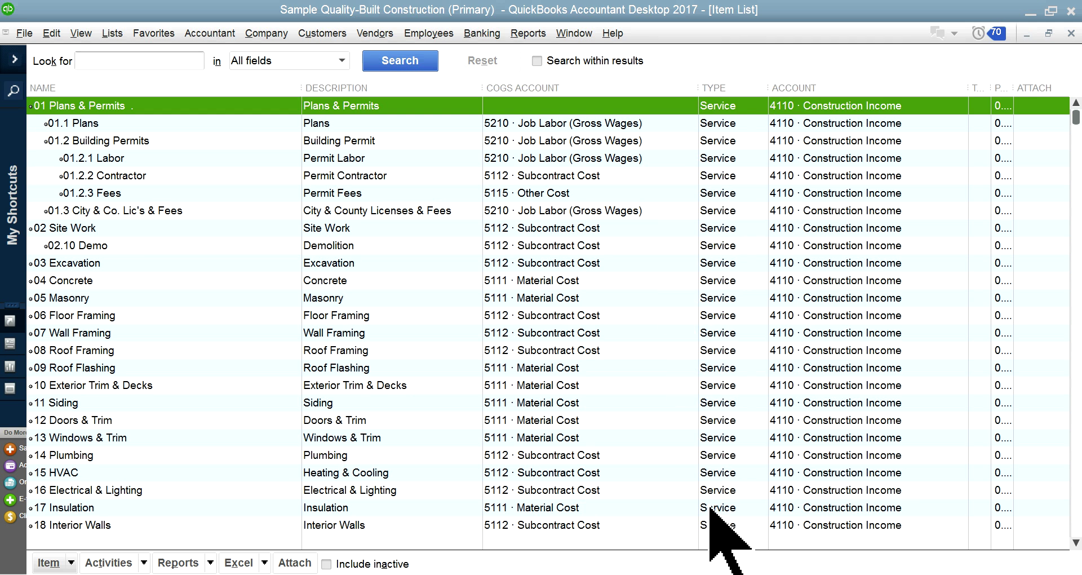
# - Compare with the secondary CORPORATION C file's Item List, narrowing its Description column, and return to the Sample Quality-Built Construction file
pyautogui.moveTo(791, 515)
pyautogui.click(799, 532)
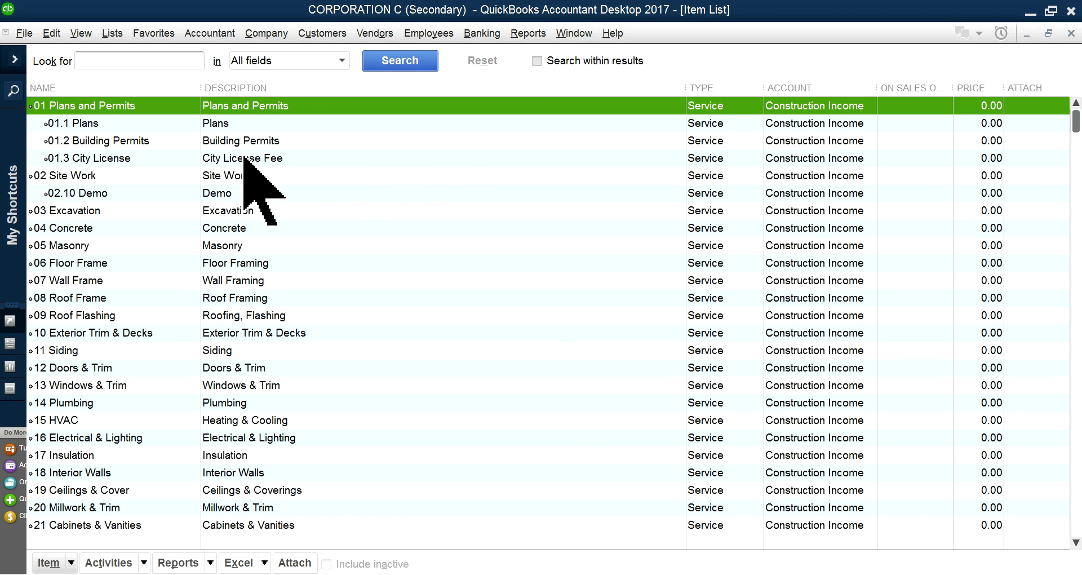
pyautogui.moveTo(687, 90); pyautogui.dragTo(490, 89)
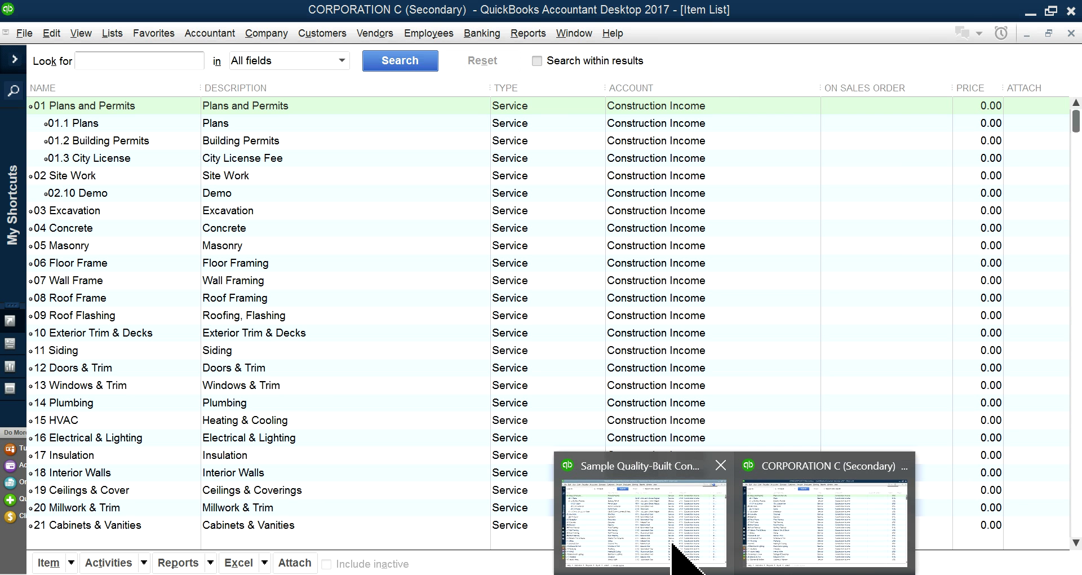
pyautogui.click(679, 544)
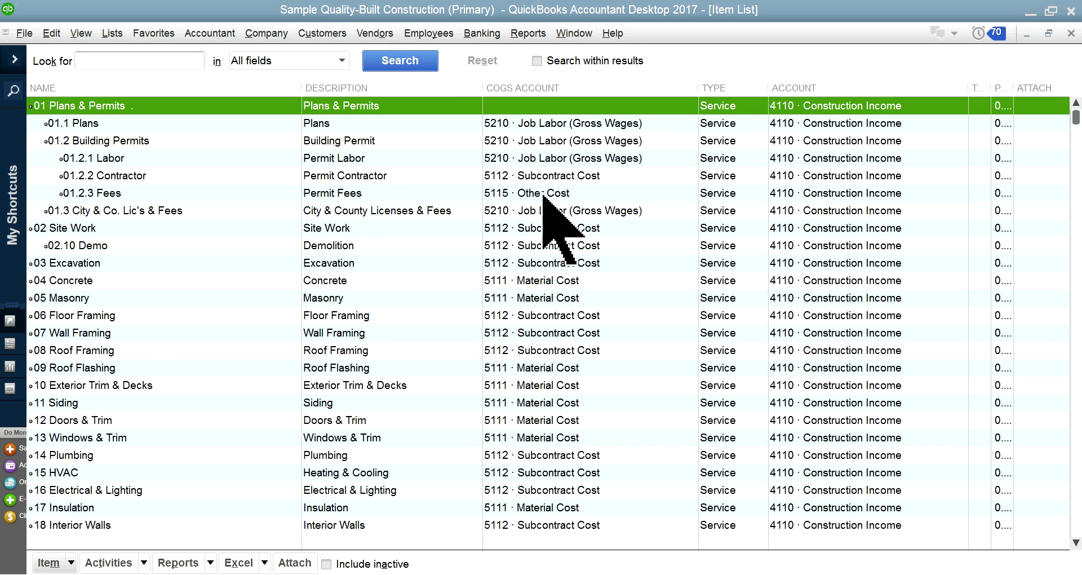
# - Customize the Item List columns, keeping COGS Account among the chosen columns between Description and Type
pyautogui.rightClick(137, 192)
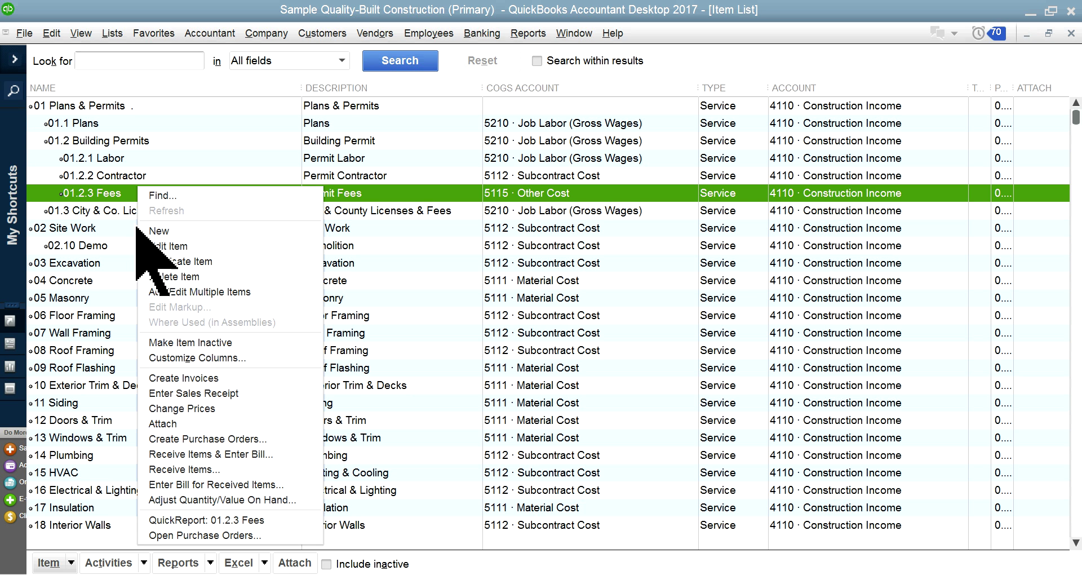
pyautogui.click(214, 357)
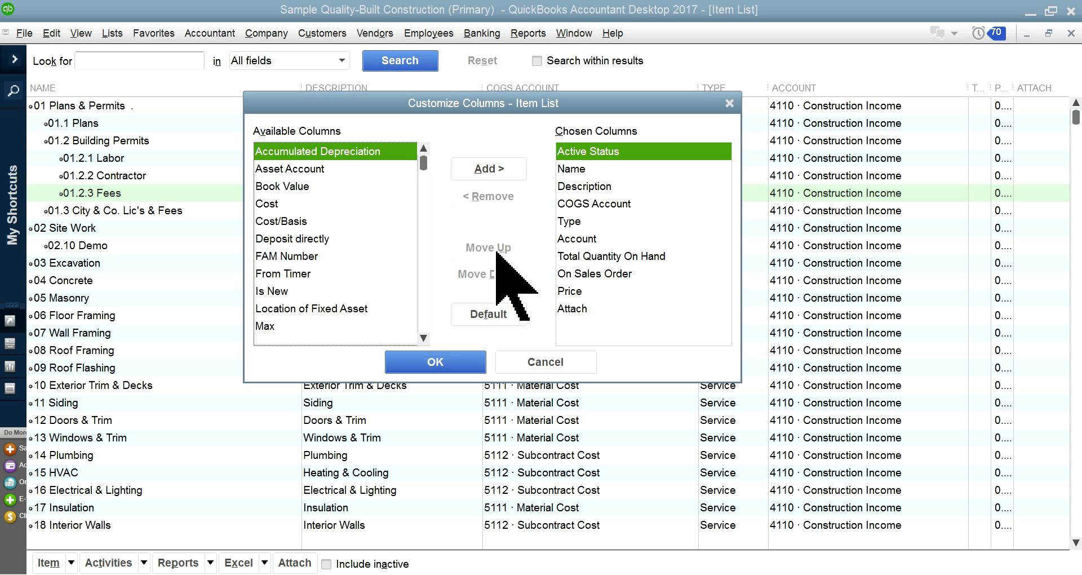
pyautogui.click(596, 204)
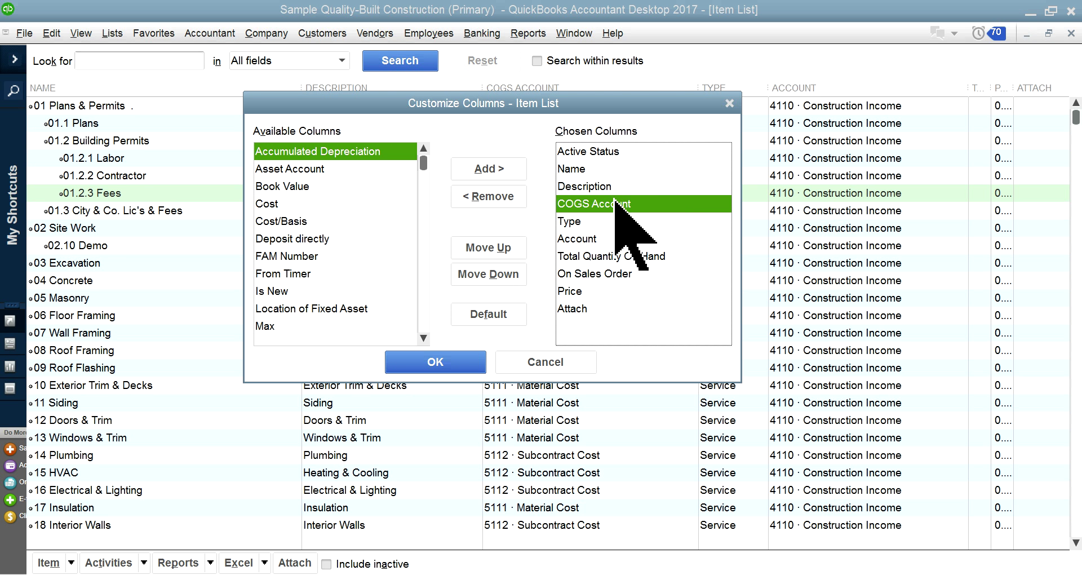
pyautogui.click(438, 362)
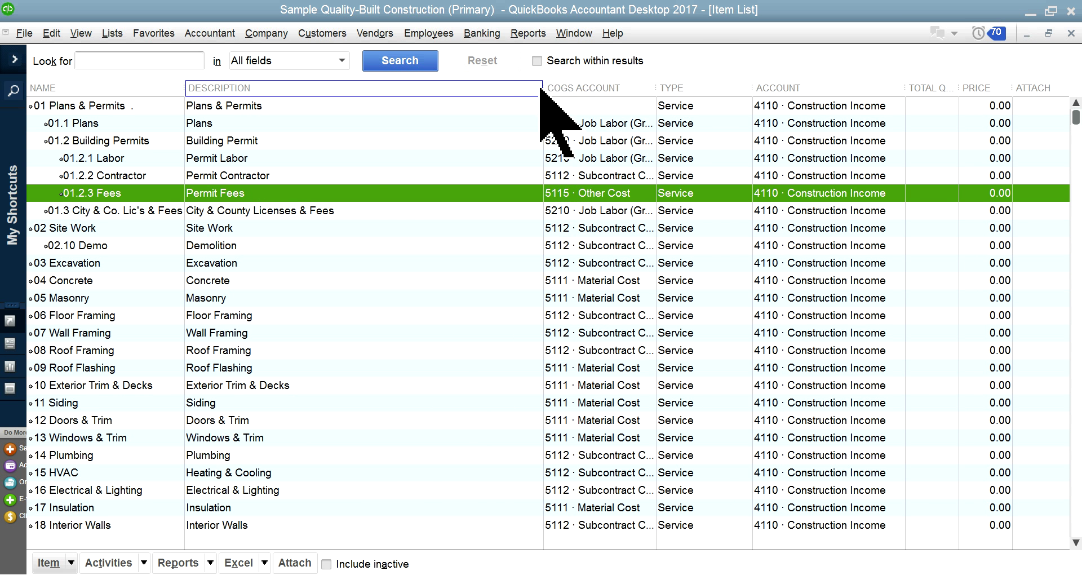
# - Narrow the Description, COGS Account and Type columns of the Item List to fit their contents
pyautogui.moveTo(541, 87); pyautogui.dragTo(390, 85)
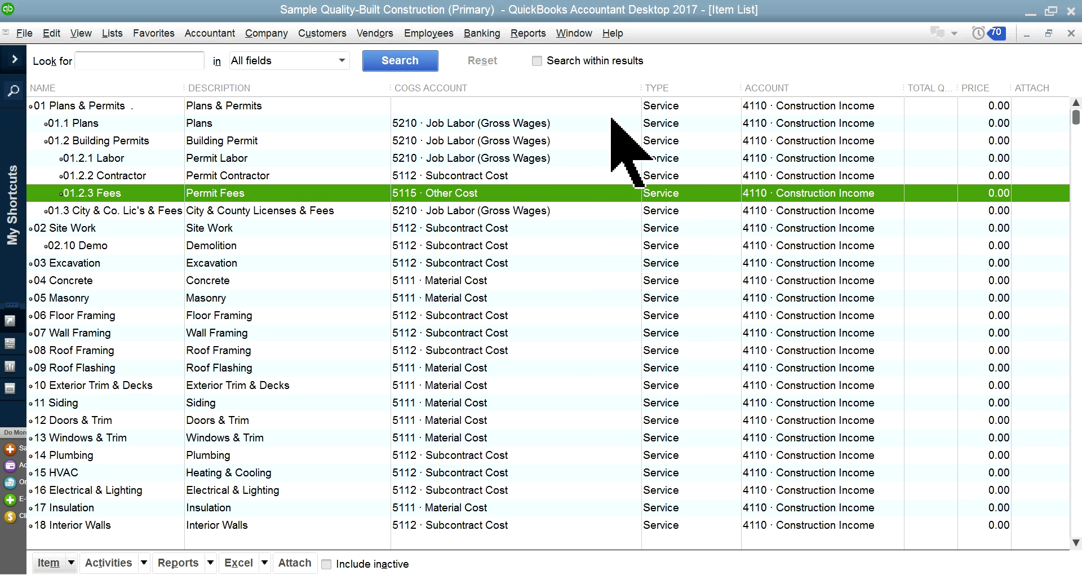
pyautogui.moveTo(640, 89); pyautogui.dragTo(588, 87)
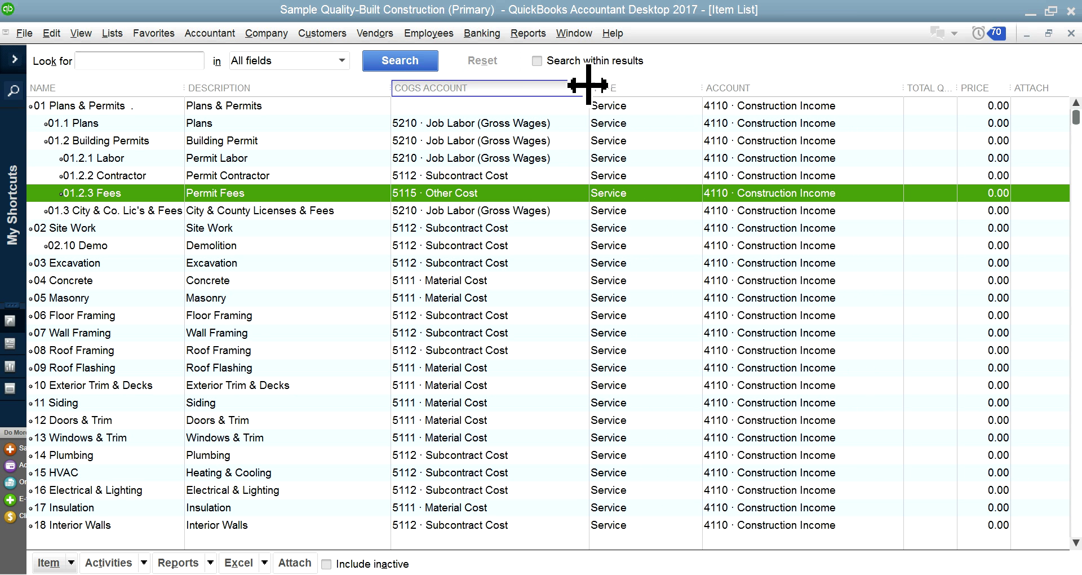
pyautogui.moveTo(701, 86); pyautogui.dragTo(667, 81)
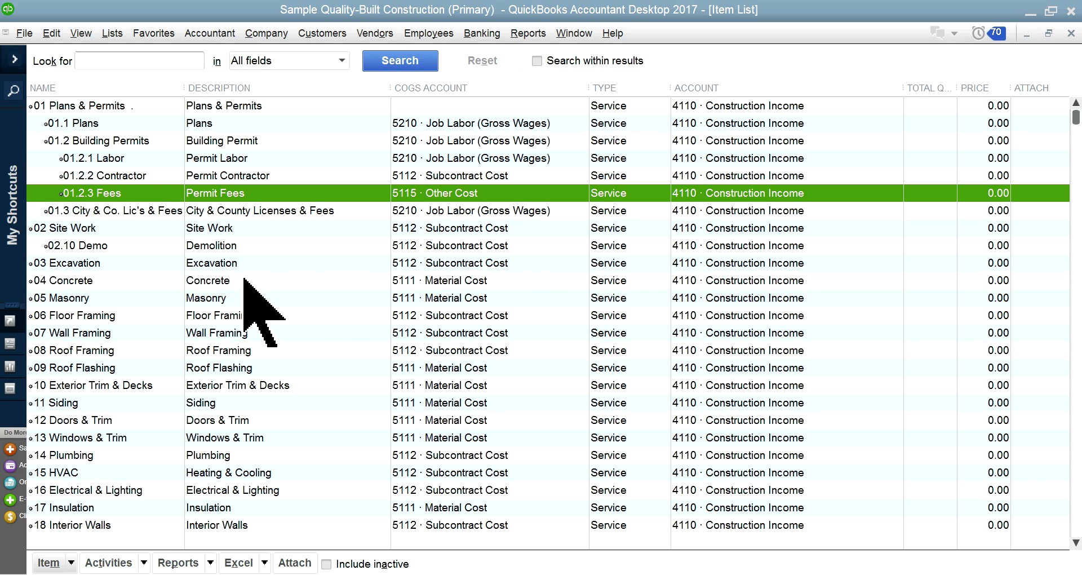
# - Review the COGS accounts assigned to the Concrete, Roof Framing, Siding, Plumbing and Floor Framing items
pyautogui.scroll(-1, 226, 289)
pyautogui.scroll(1, 130, 264)
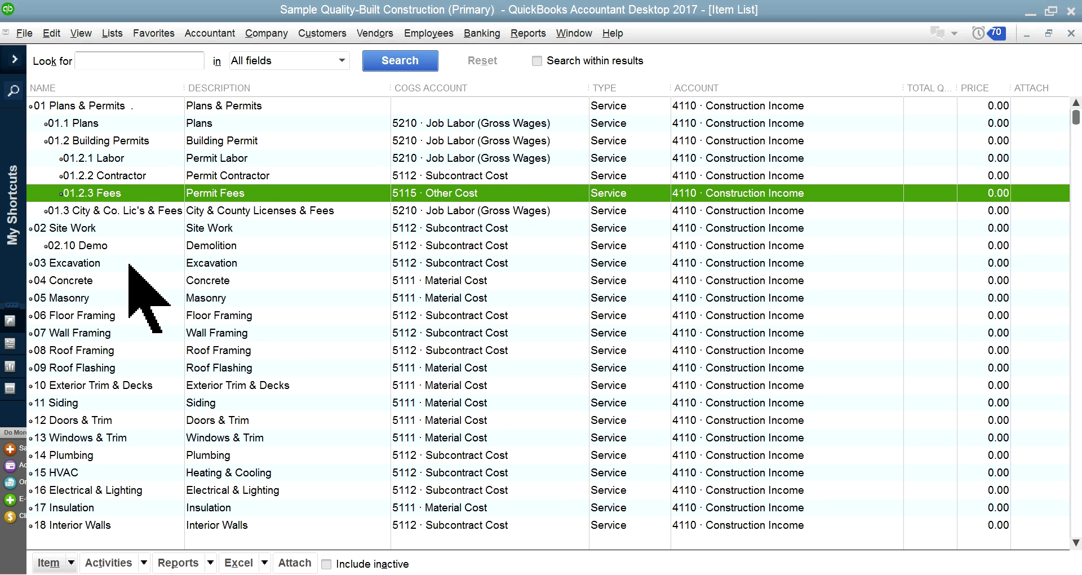
pyautogui.click(74, 284)
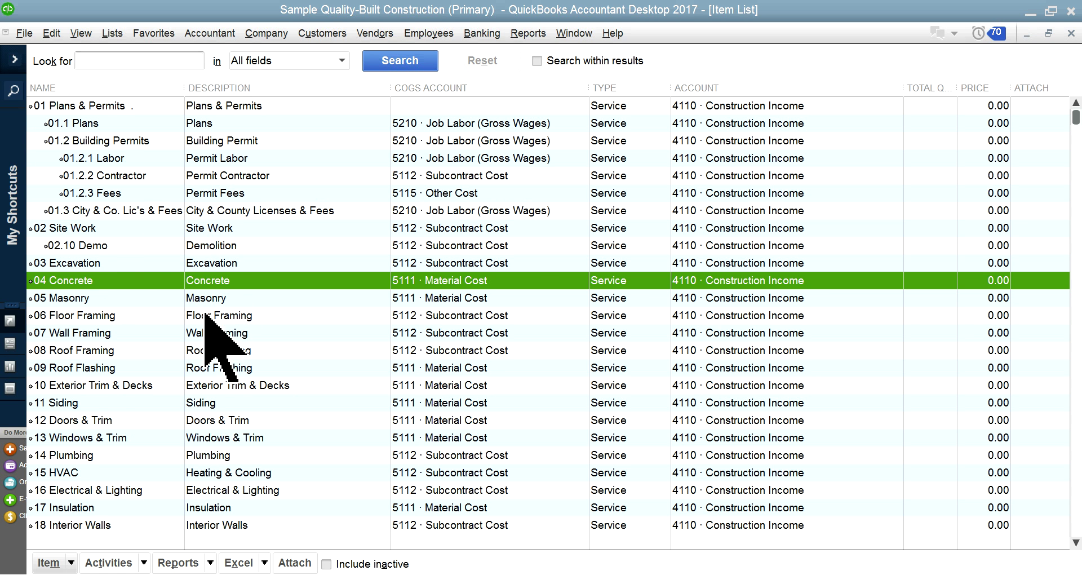
pyautogui.click(90, 351)
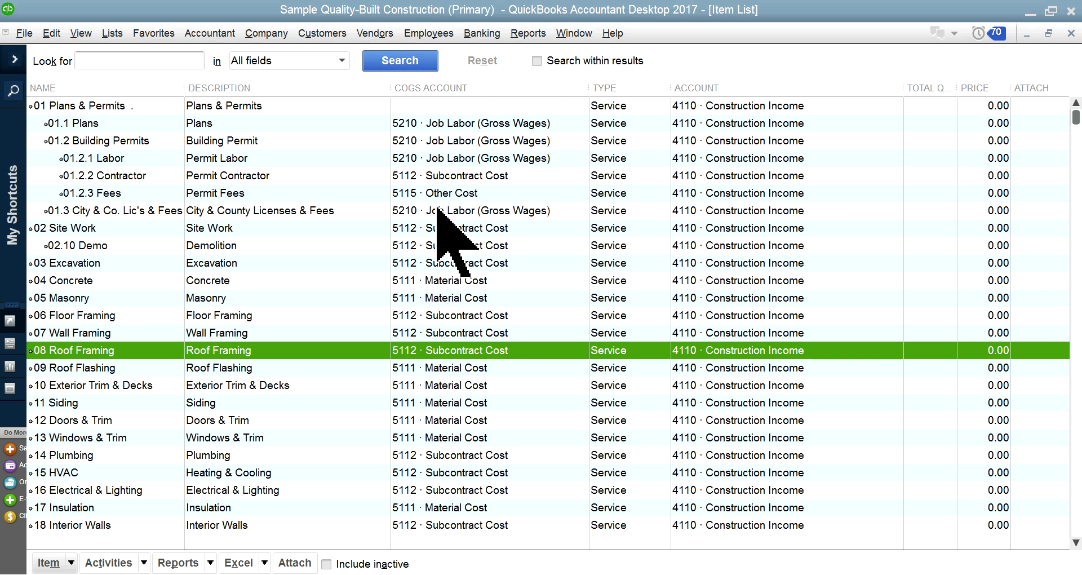
pyautogui.click(463, 406)
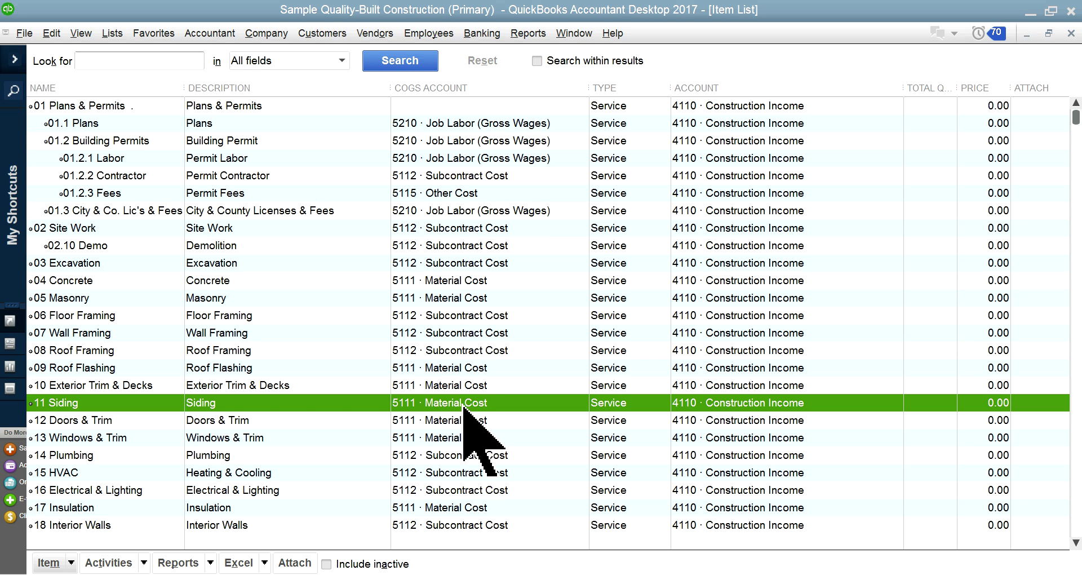
pyautogui.click(502, 456)
pyautogui.click(458, 315)
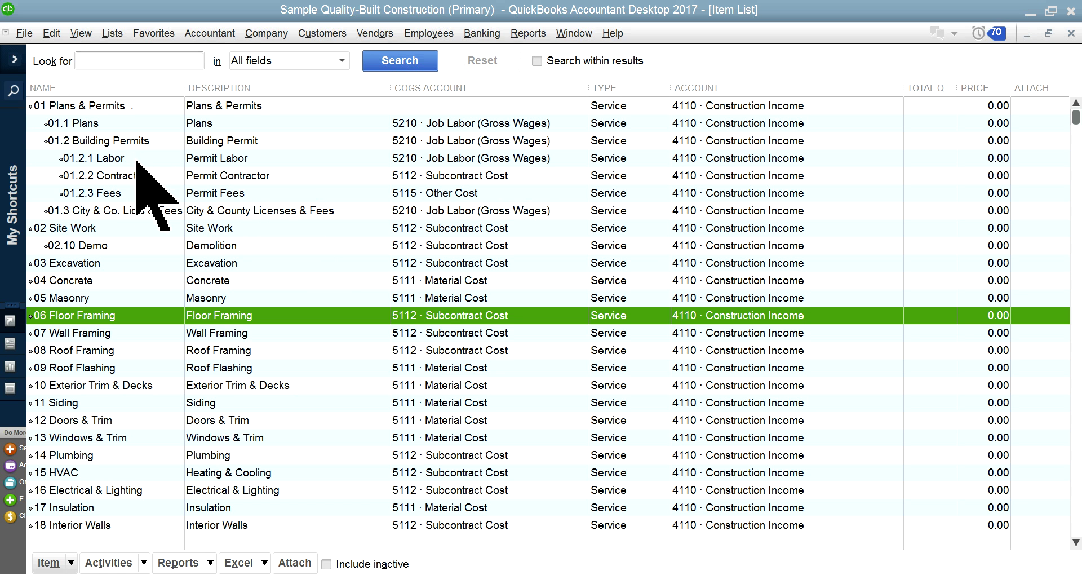
# - Examine the 01.2 Building Permits item and its Labor, Contractor and Fees subitems with their COGS accounts
pyautogui.click(110, 158)
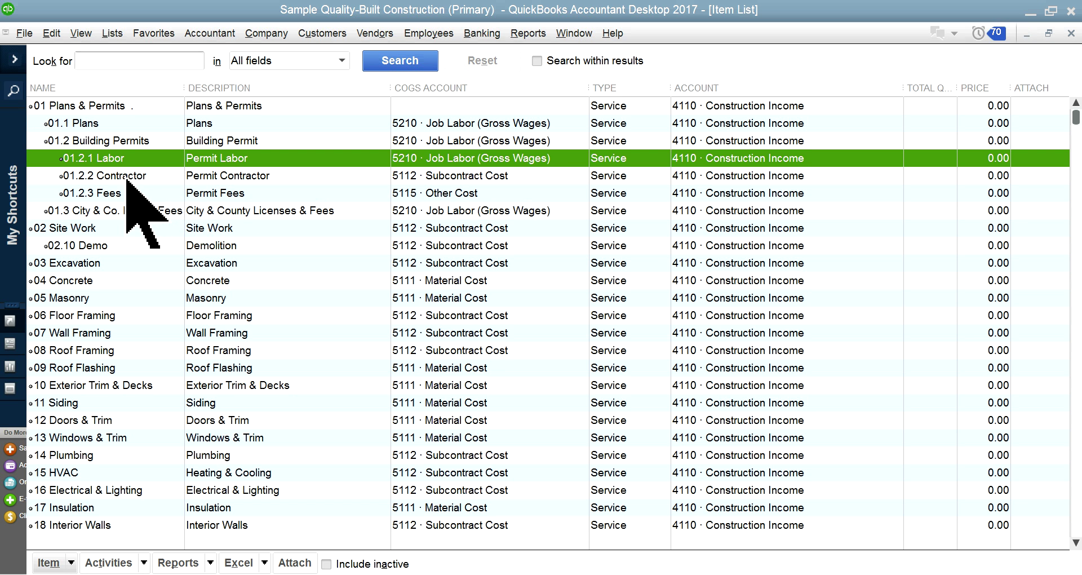
pyautogui.click(122, 140)
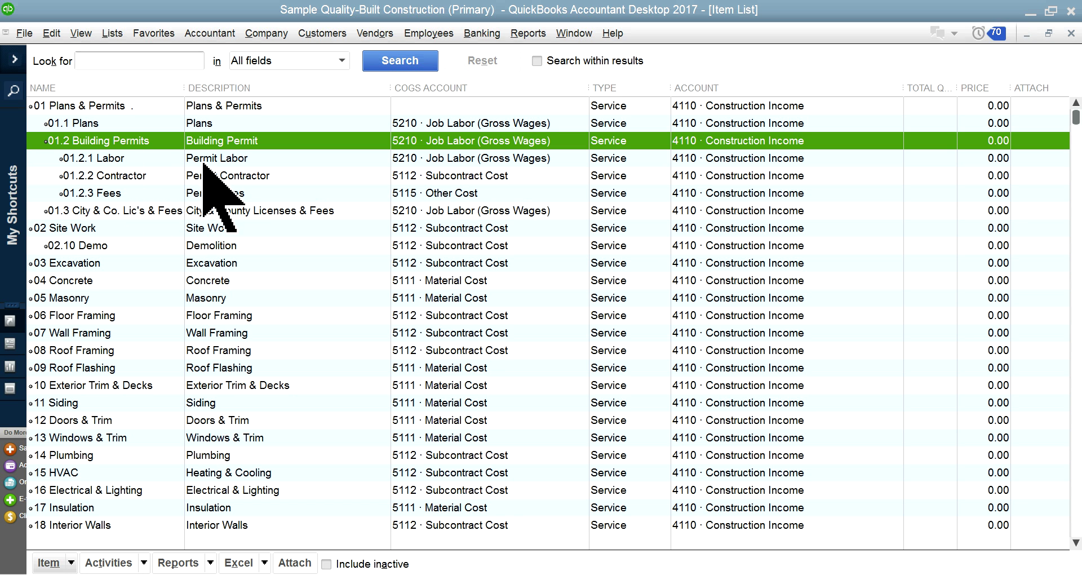
pyautogui.click(124, 159)
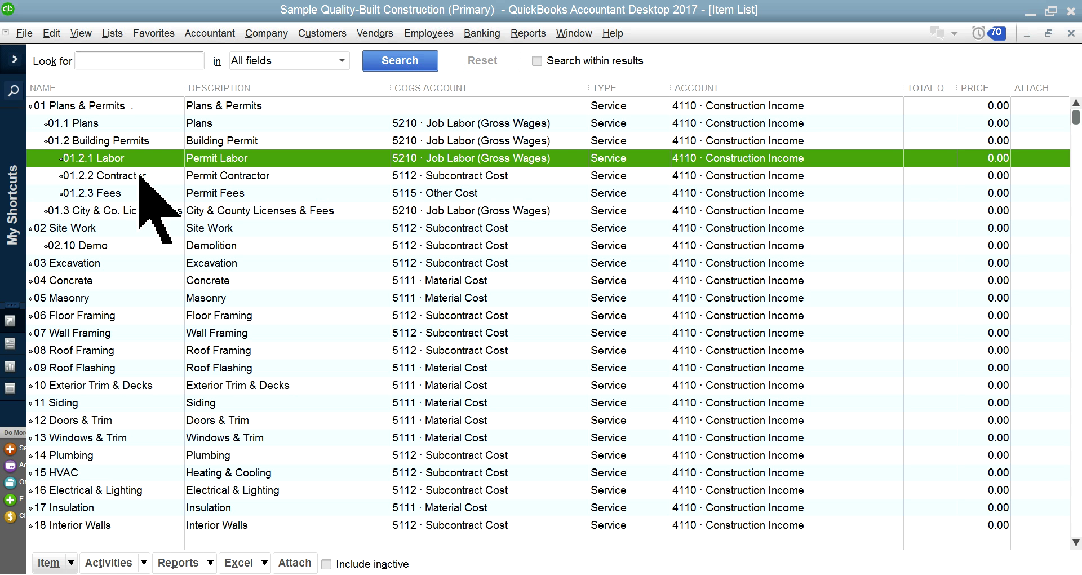
pyautogui.click(141, 176)
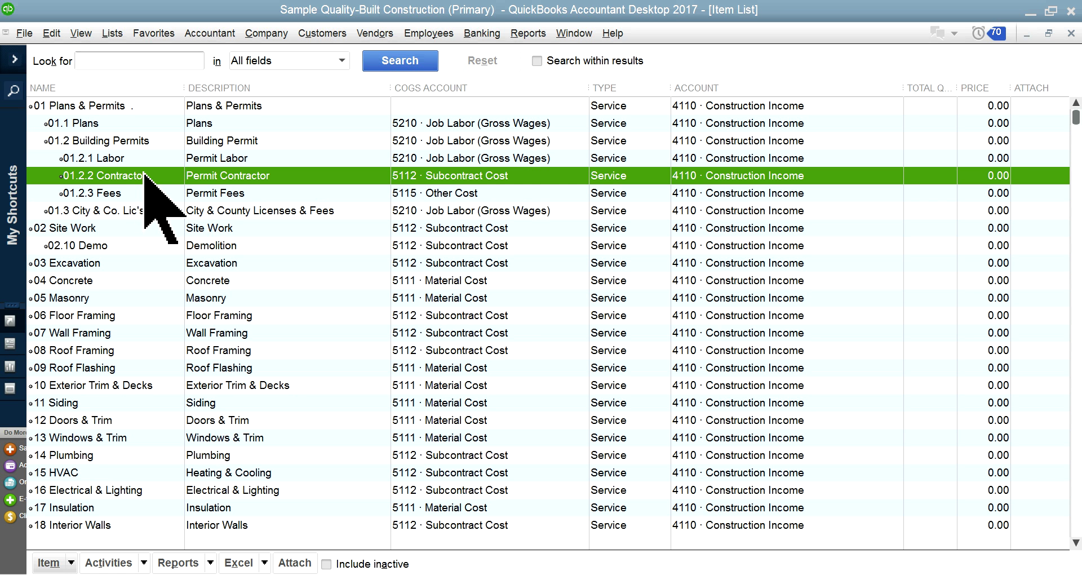
pyautogui.click(152, 192)
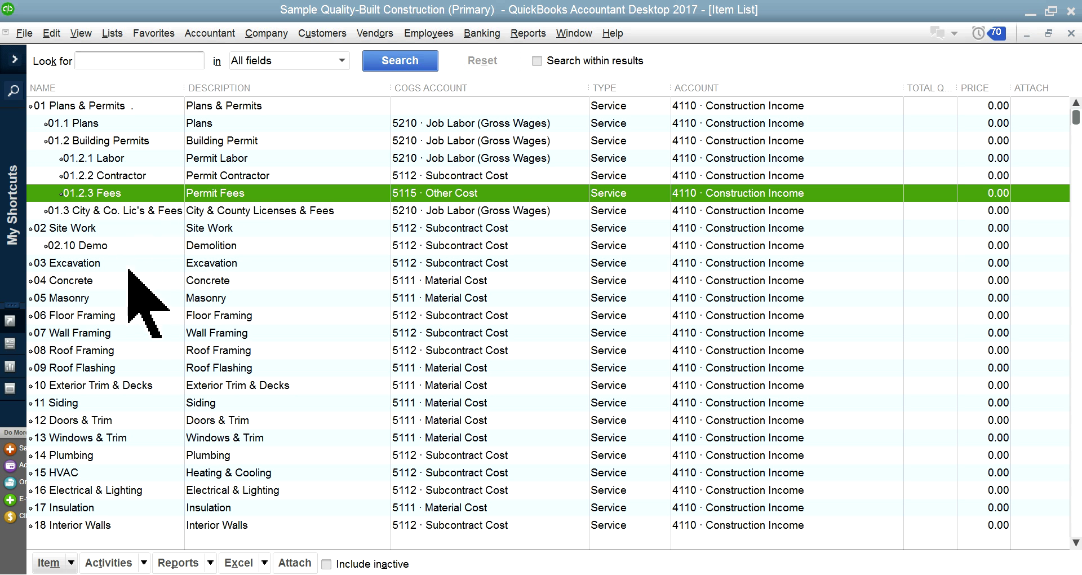
# - Open the 04 Concrete item for editing, check its type, expense and income accounts, and cancel without changes
pyautogui.click(73, 280)
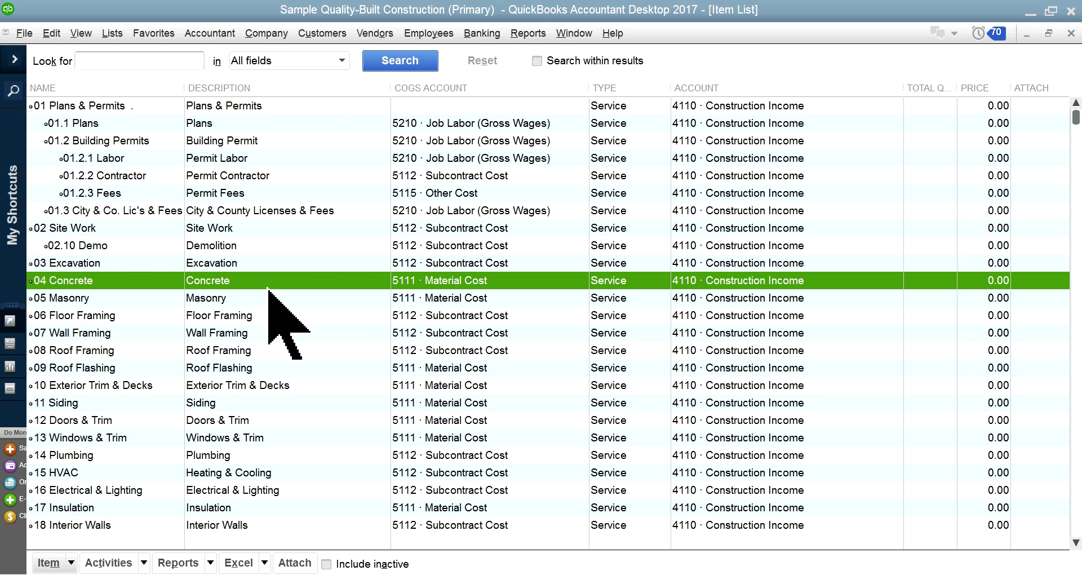
pyautogui.rightClick(115, 281)
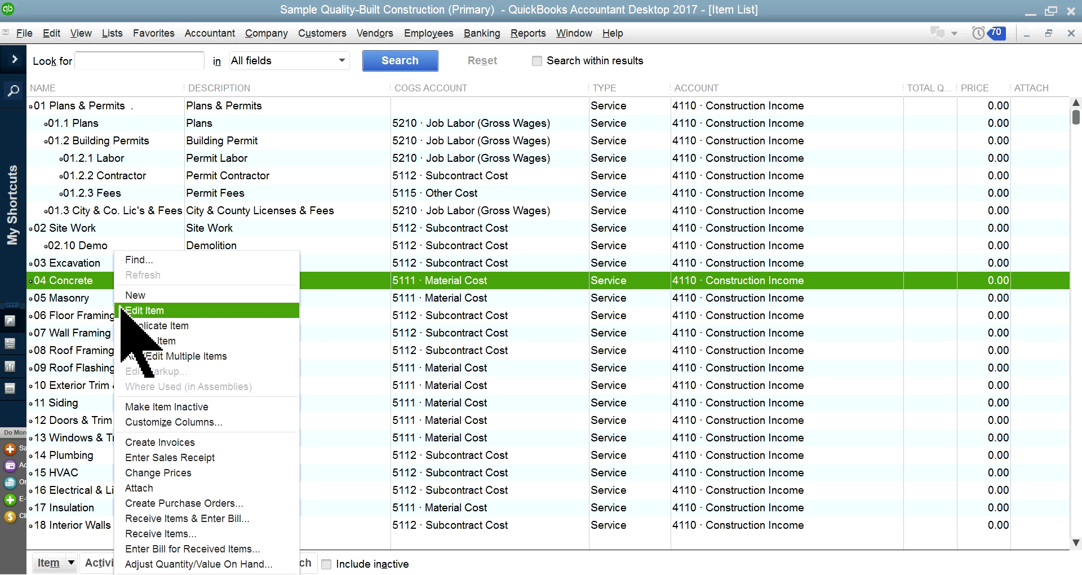
pyautogui.click(148, 311)
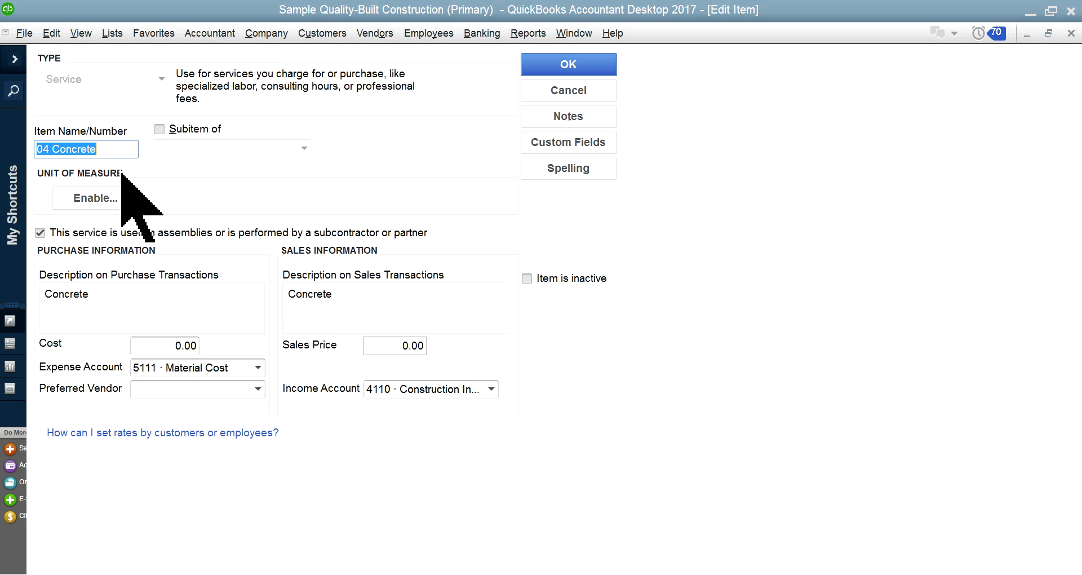
pyautogui.click(116, 149)
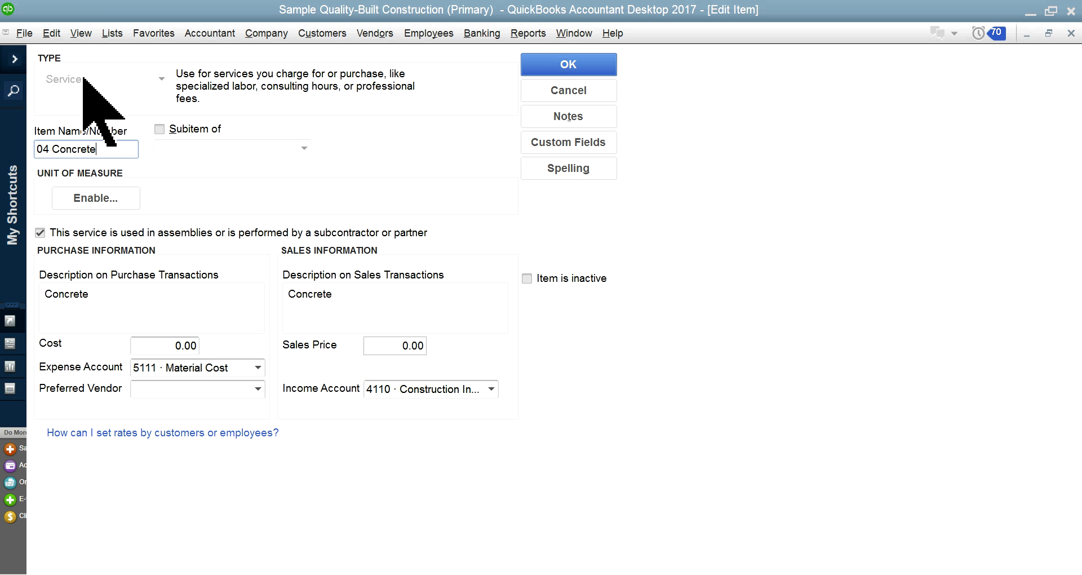
pyautogui.click(540, 91)
# - Start a new Service item and mark it as used in assemblies or performed by a subcontractor or partner
pyautogui.click(112, 33)
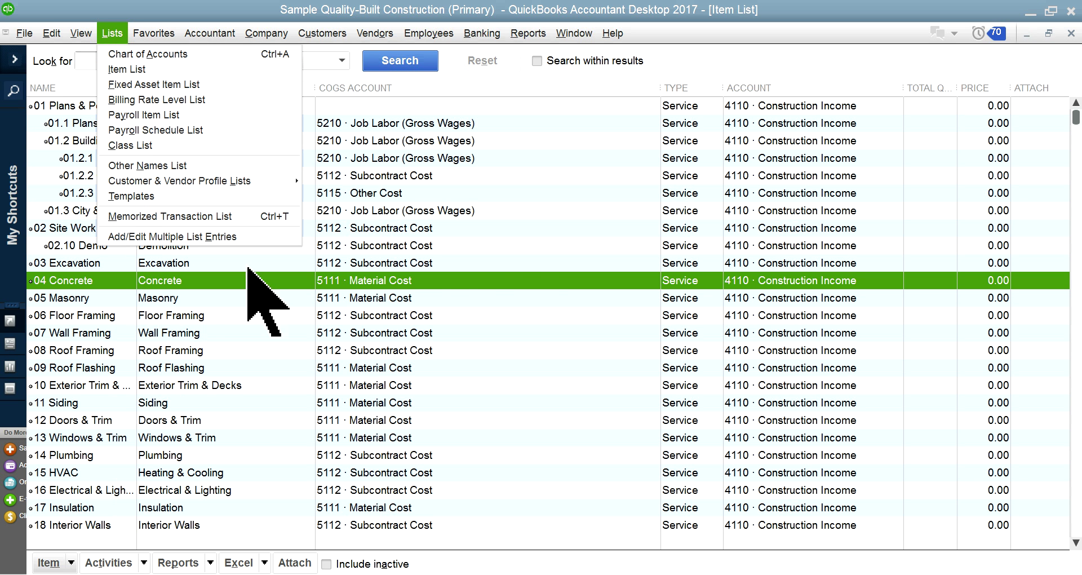
pyautogui.rightClick(335, 280)
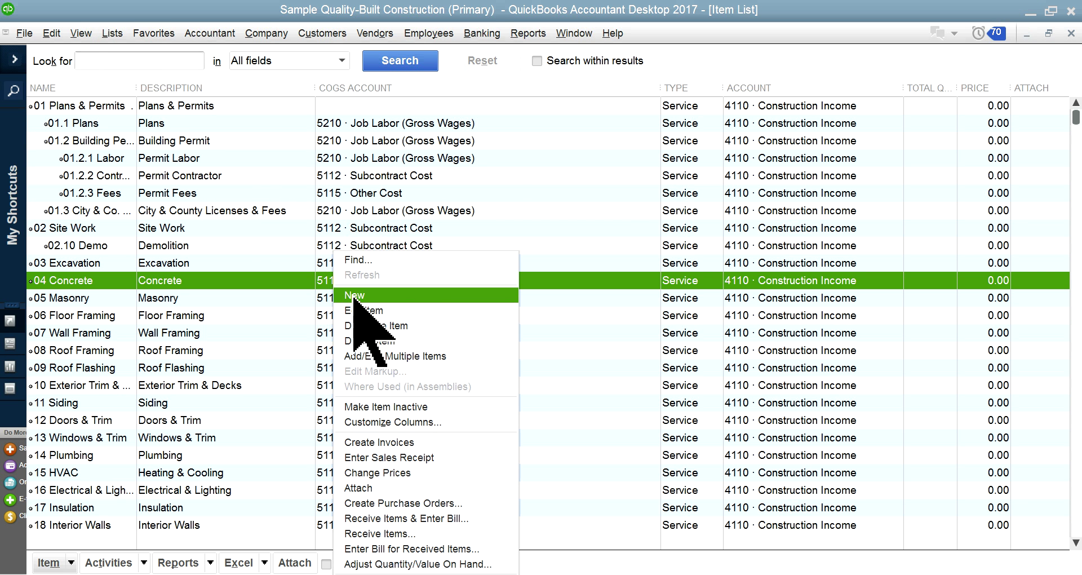
pyautogui.click(350, 295)
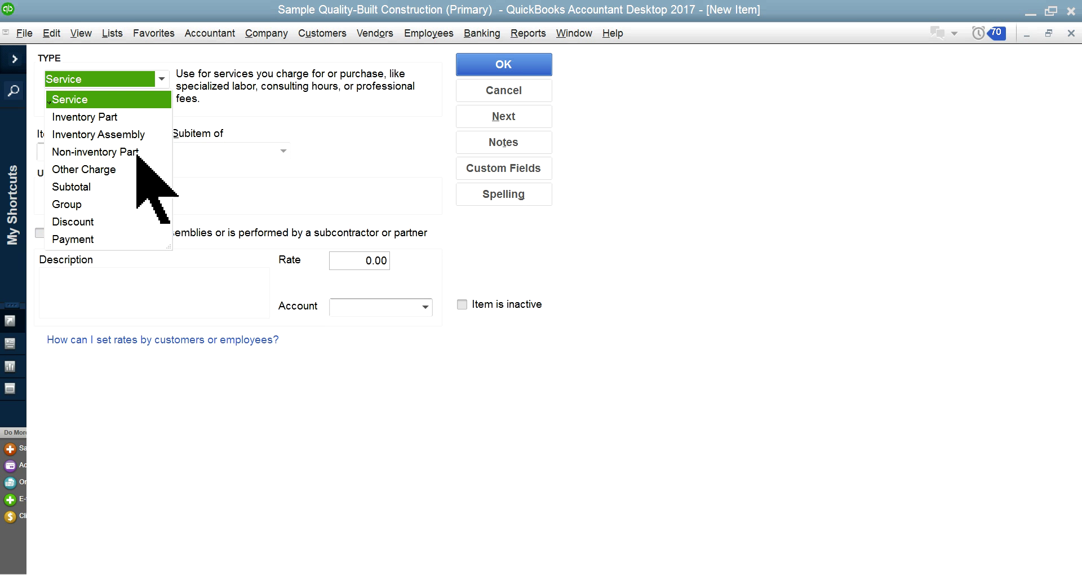
pyautogui.click(67, 100)
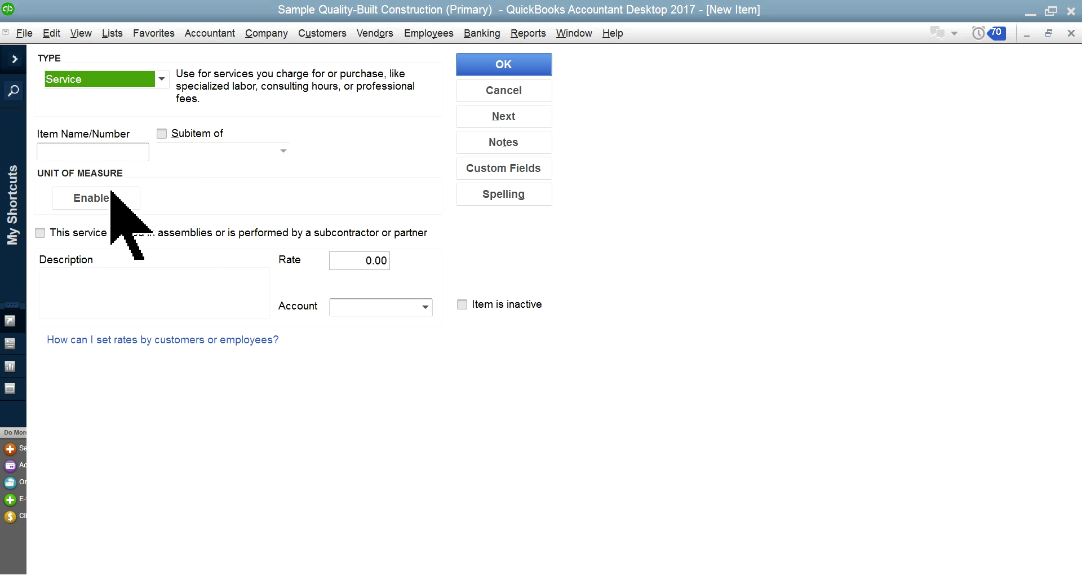
pyautogui.click(40, 233)
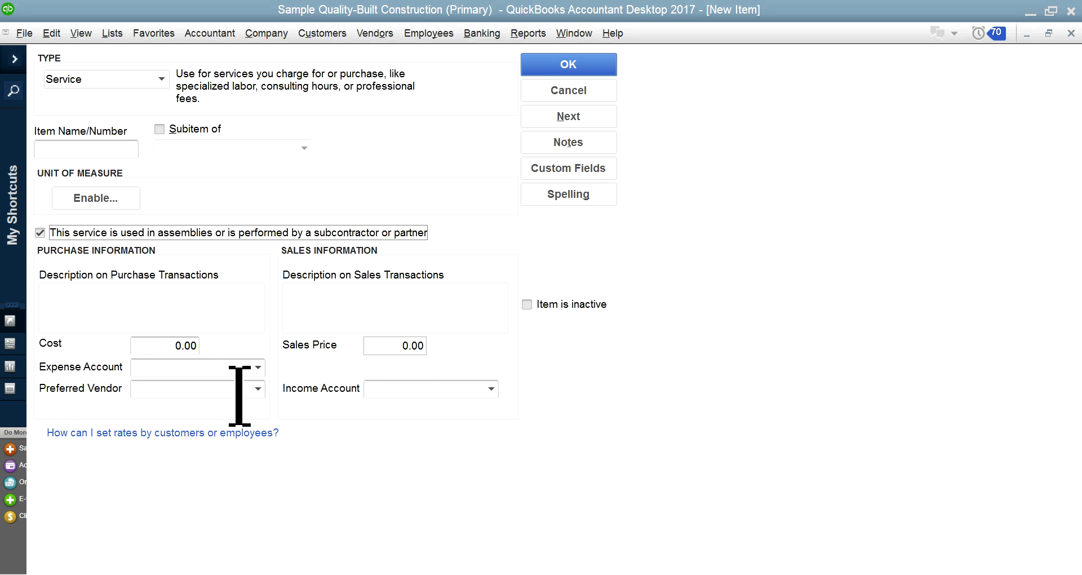
pyautogui.click(202, 370)
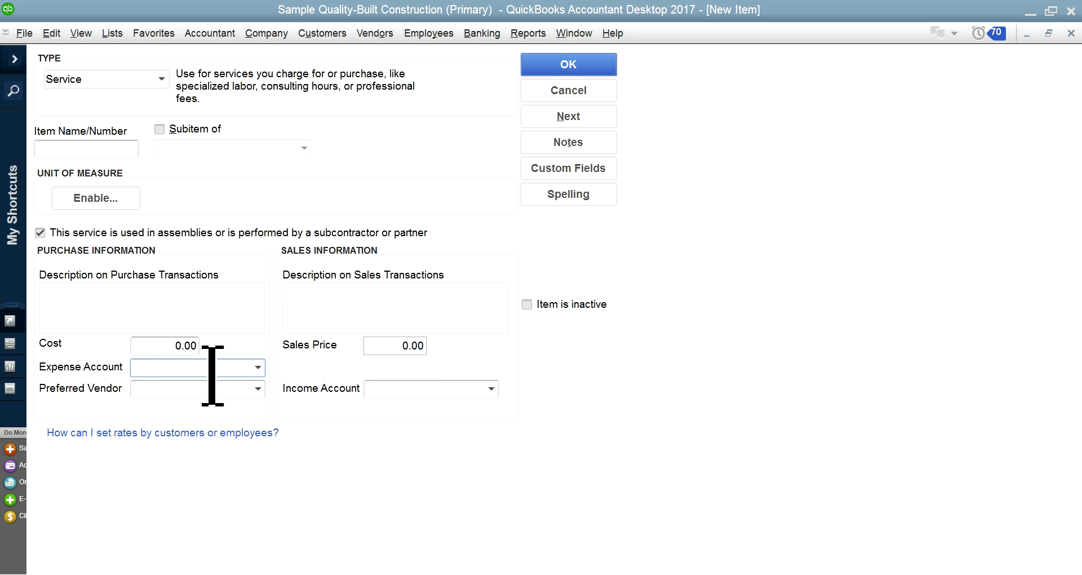
# - Run the Item Profitability report, check its actual cost and revenue columns, and return to the new item form
pyautogui.click(528, 34)
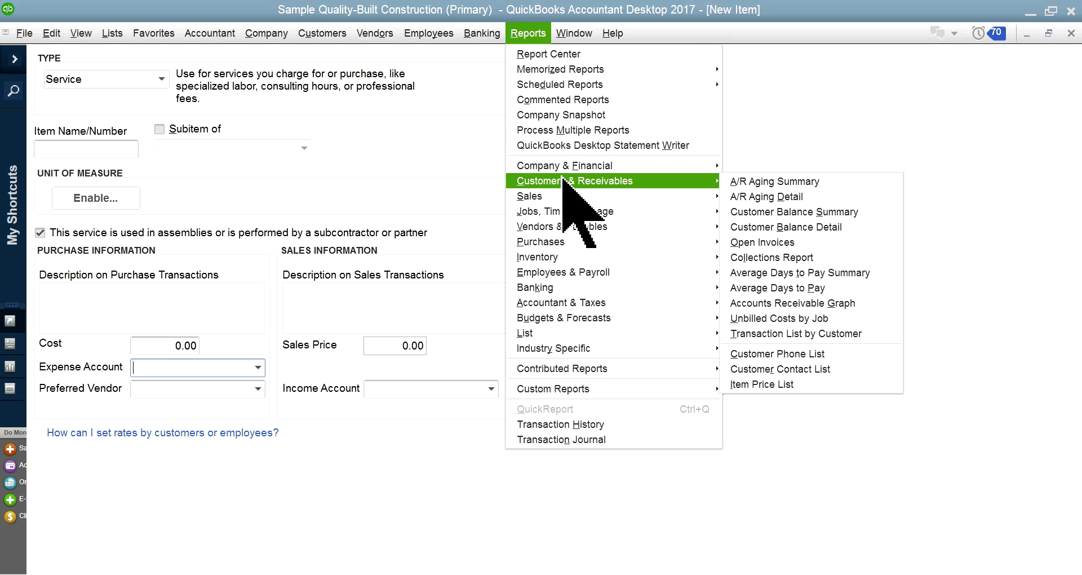
pyautogui.moveTo(586, 213)
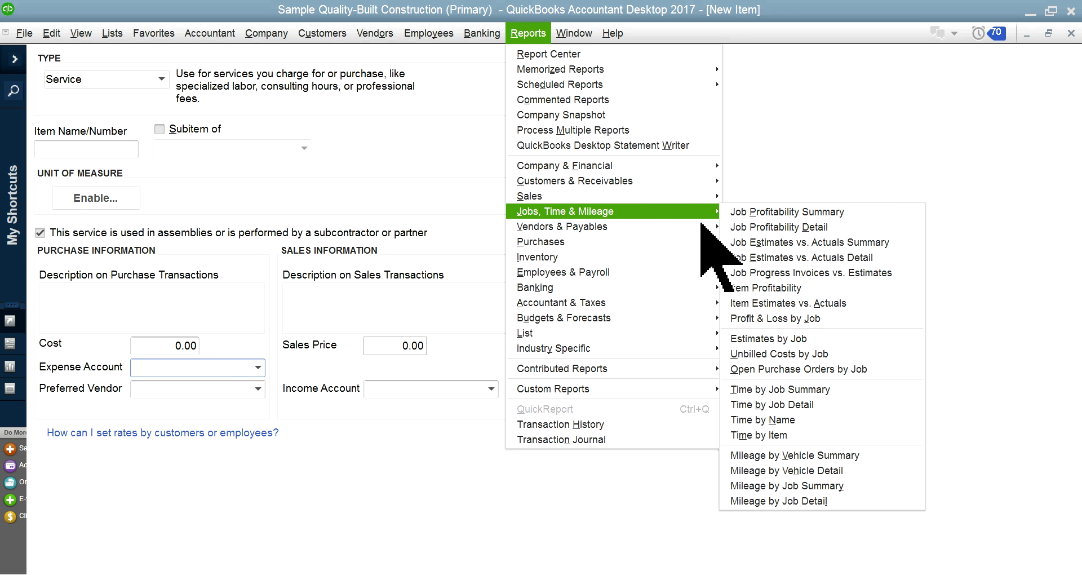
pyautogui.click(781, 287)
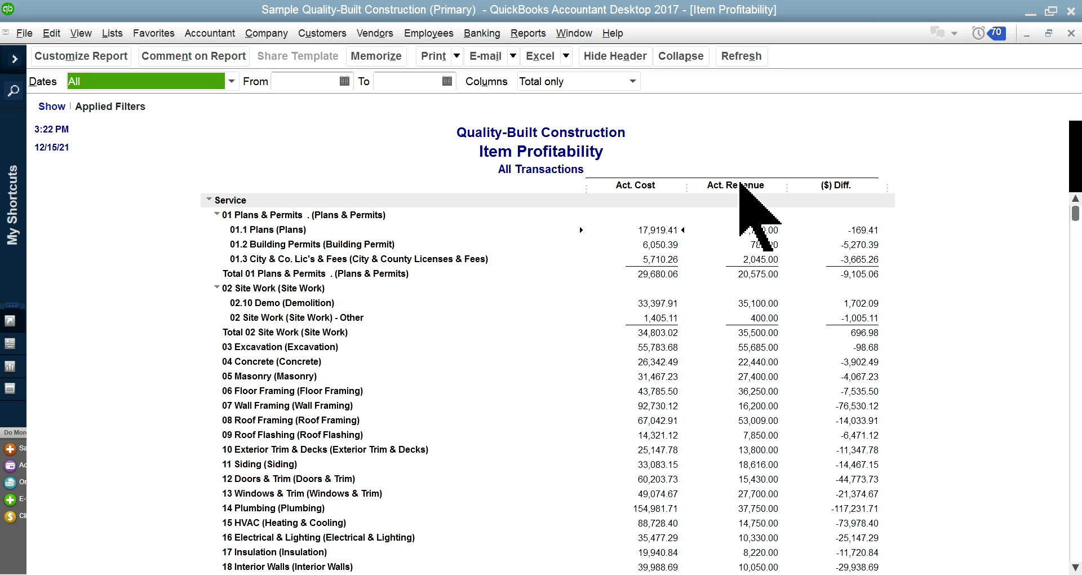
pyautogui.click(572, 33)
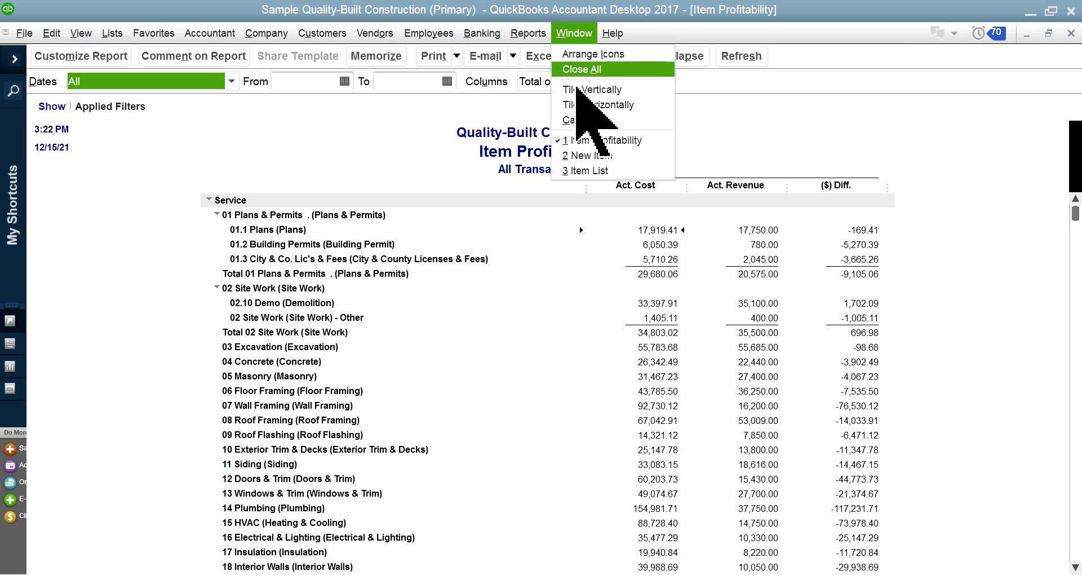
pyautogui.click(591, 156)
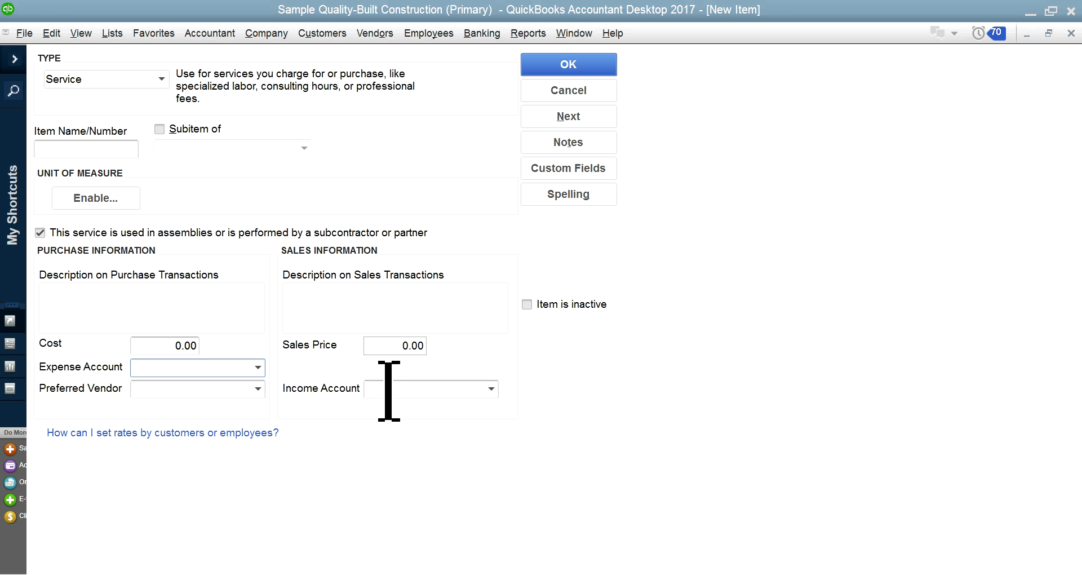
# - Set the new item's income account to 4110 · Construction Income
pyautogui.click(491, 388)
pyautogui.scroll(3, 494, 181)
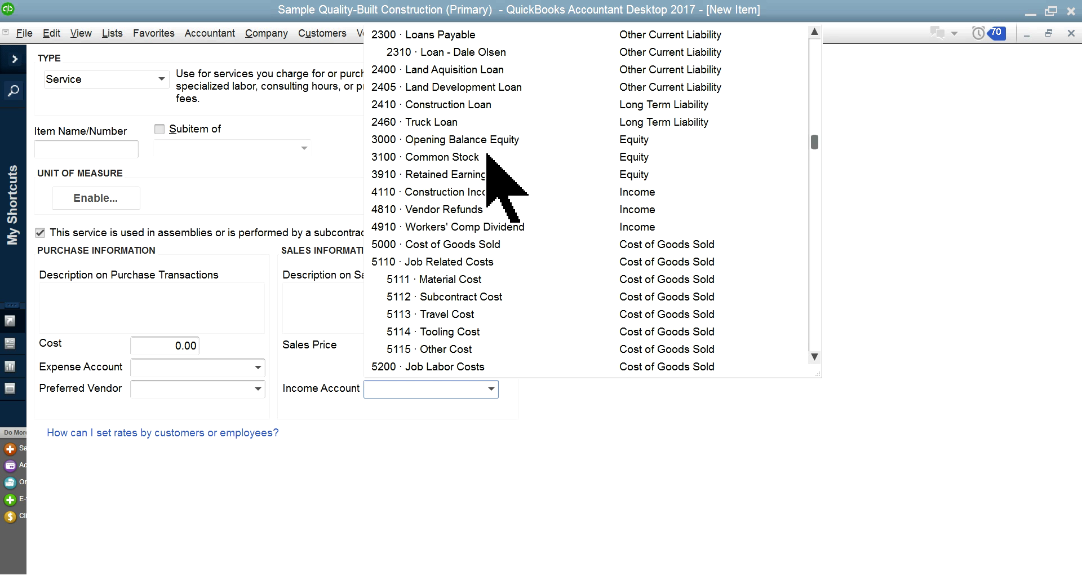
pyautogui.click(447, 192)
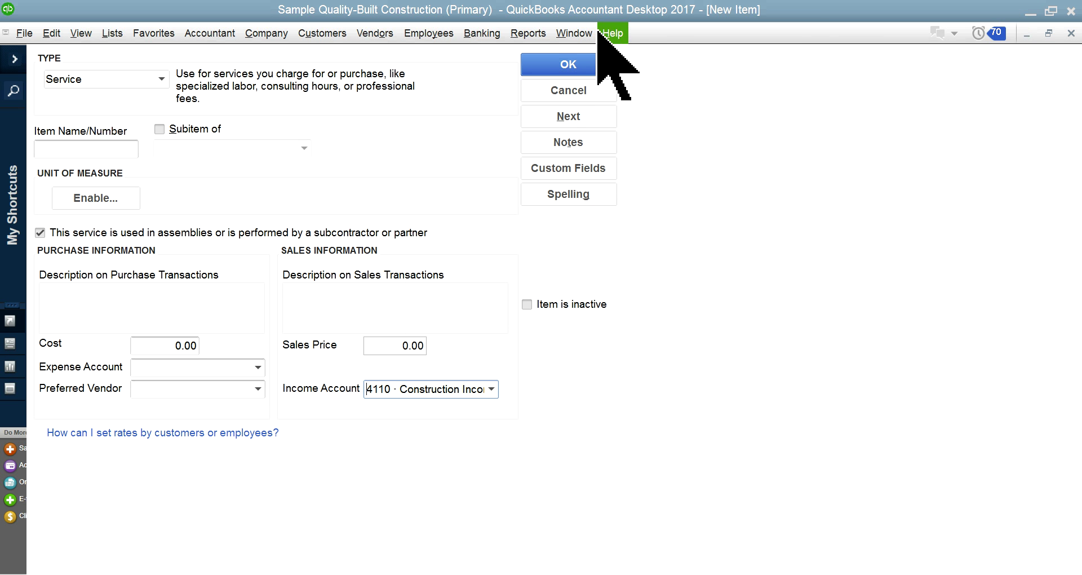
# - Compare the items in the Item Profitability report with the Item List, and return to the new item form
pyautogui.click(566, 34)
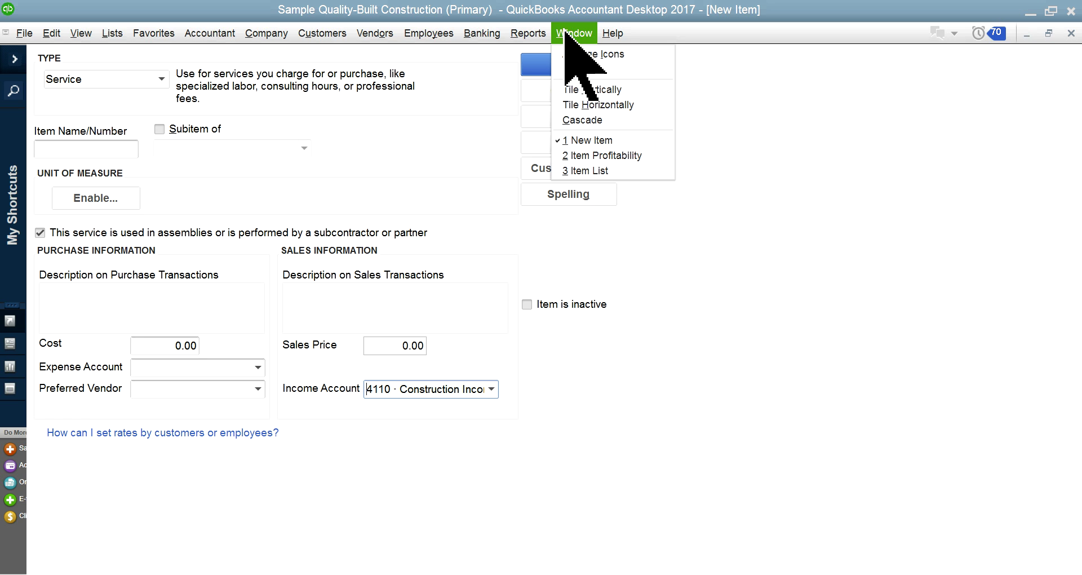
pyautogui.click(634, 157)
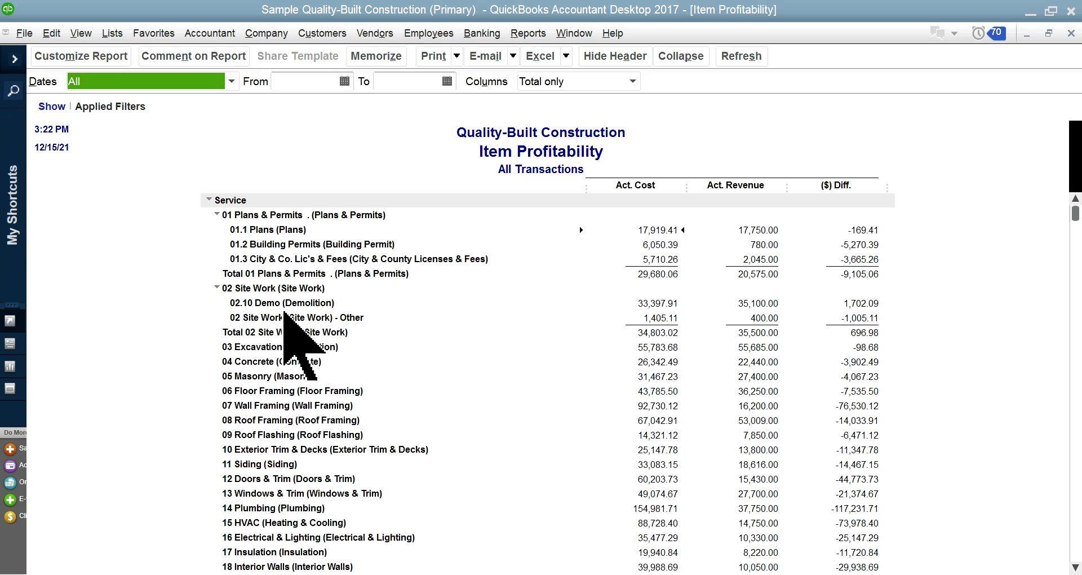
pyautogui.click(573, 34)
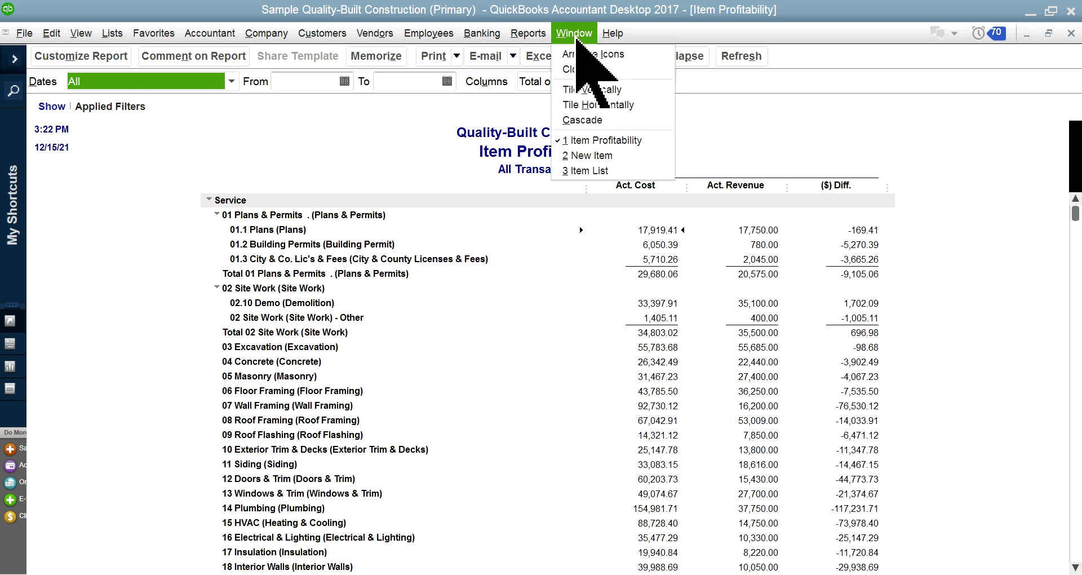
pyautogui.click(593, 171)
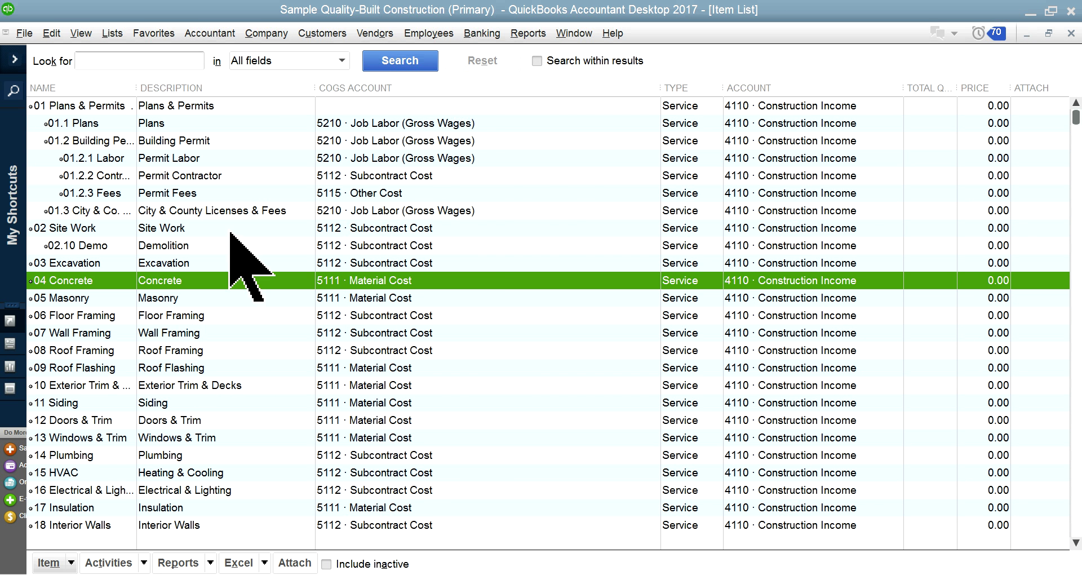
pyautogui.click(564, 37)
pyautogui.click(592, 170)
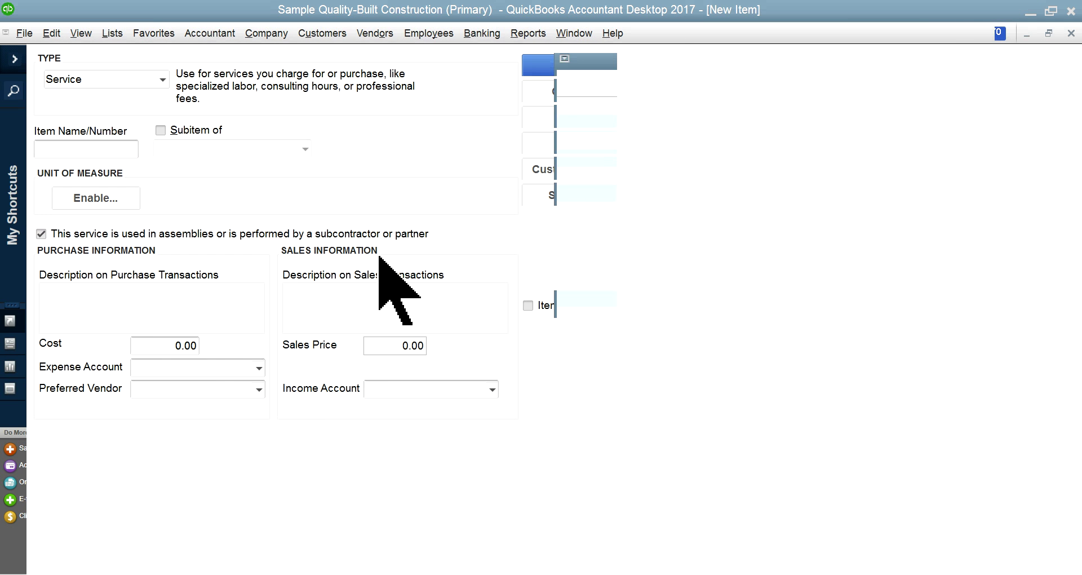
# - Set the new item's expense account to 5111 · Material Cost
pyautogui.click(258, 368)
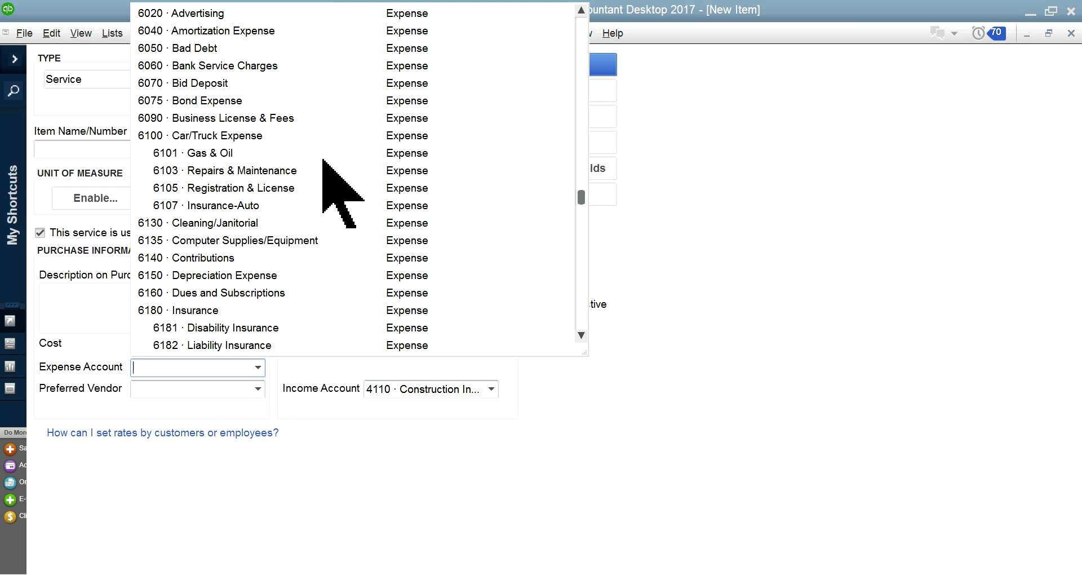
pyautogui.scroll(3, 323, 161)
pyautogui.scroll(2, 324, 164)
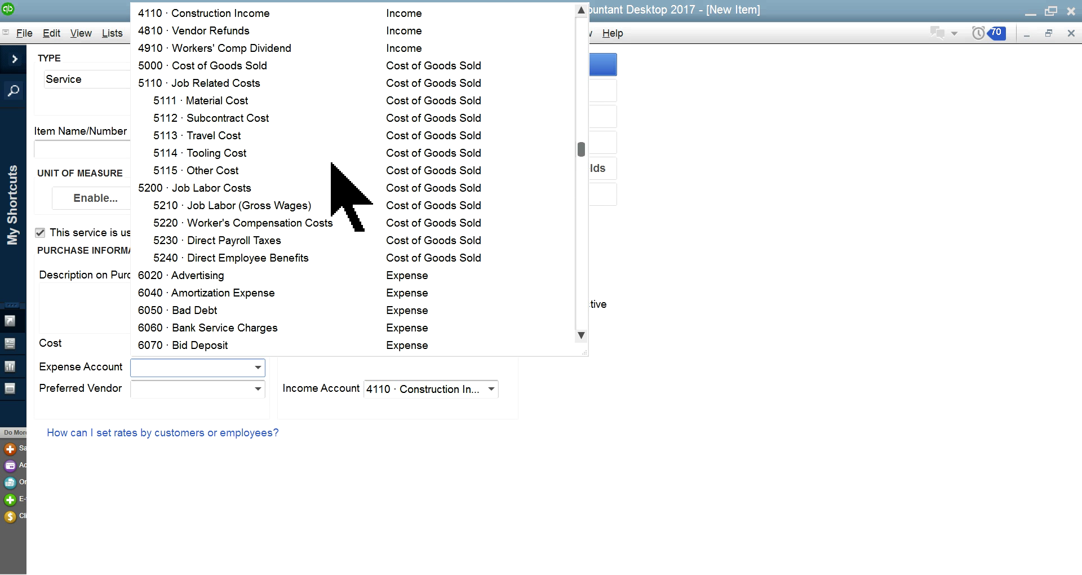
pyautogui.click(214, 100)
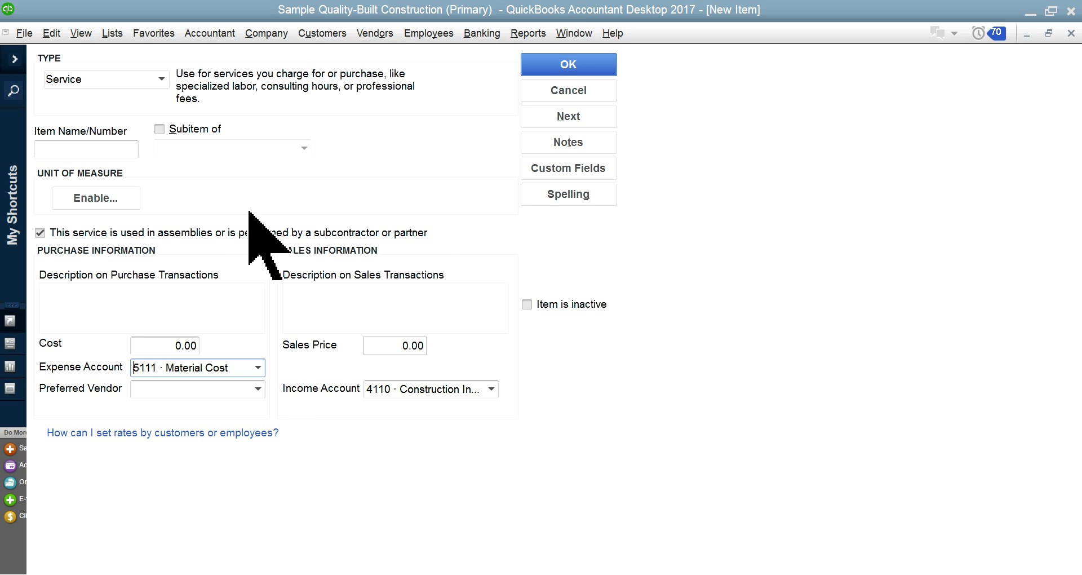
# - Switch the new item's expense account to 5000 · Cost of Goods Sold and discard the item without saving
pyautogui.click(258, 373)
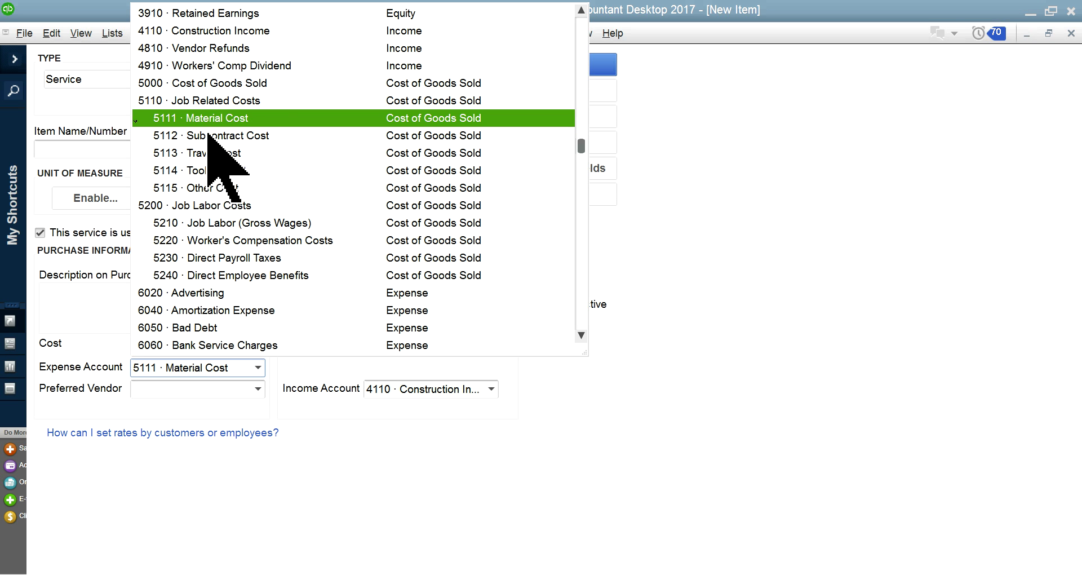
pyautogui.click(231, 83)
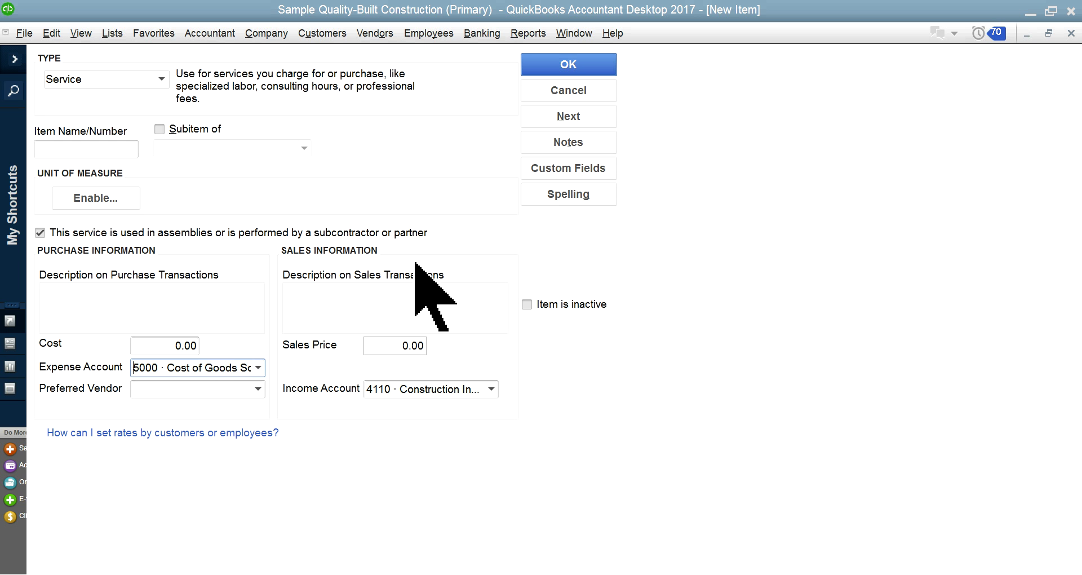
pyautogui.click(572, 95)
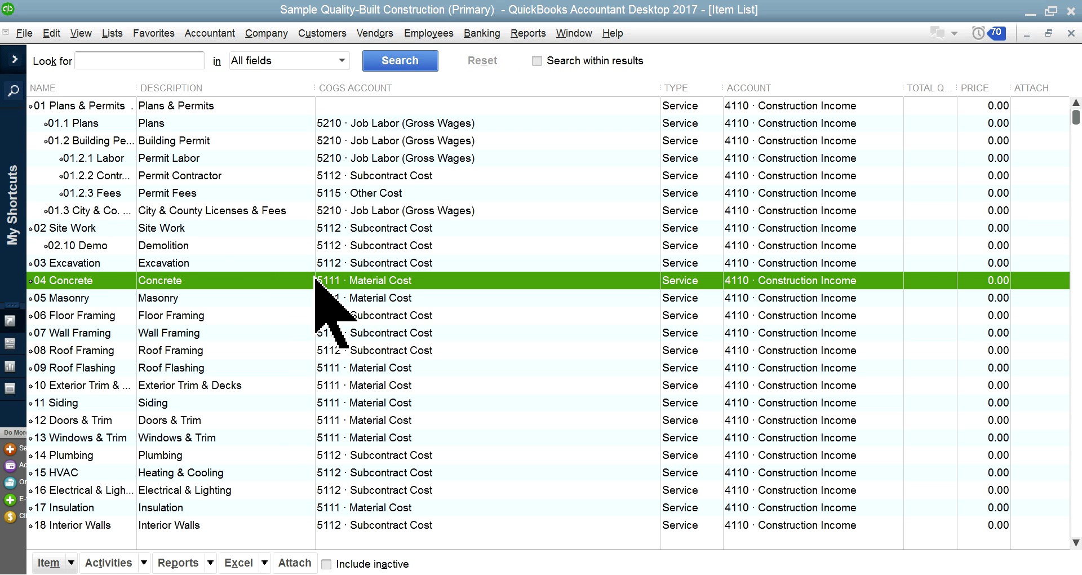
# - Check the 14 Plumbing item's COGS account, and view the 01.2 Building Permits item's details, closing them without changes
pyautogui.click(361, 456)
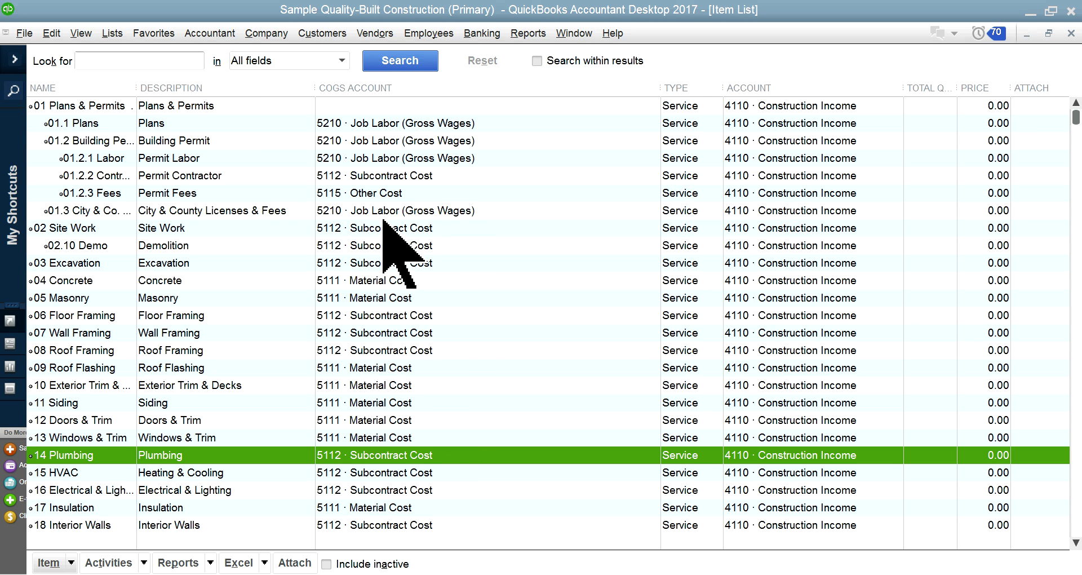
pyautogui.click(193, 142)
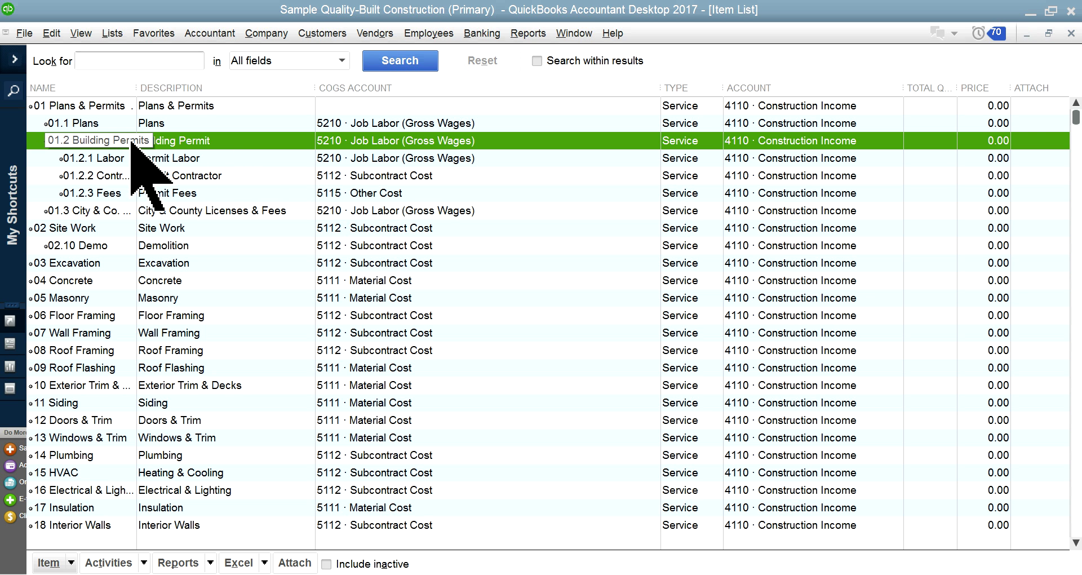
pyautogui.rightClick(105, 142)
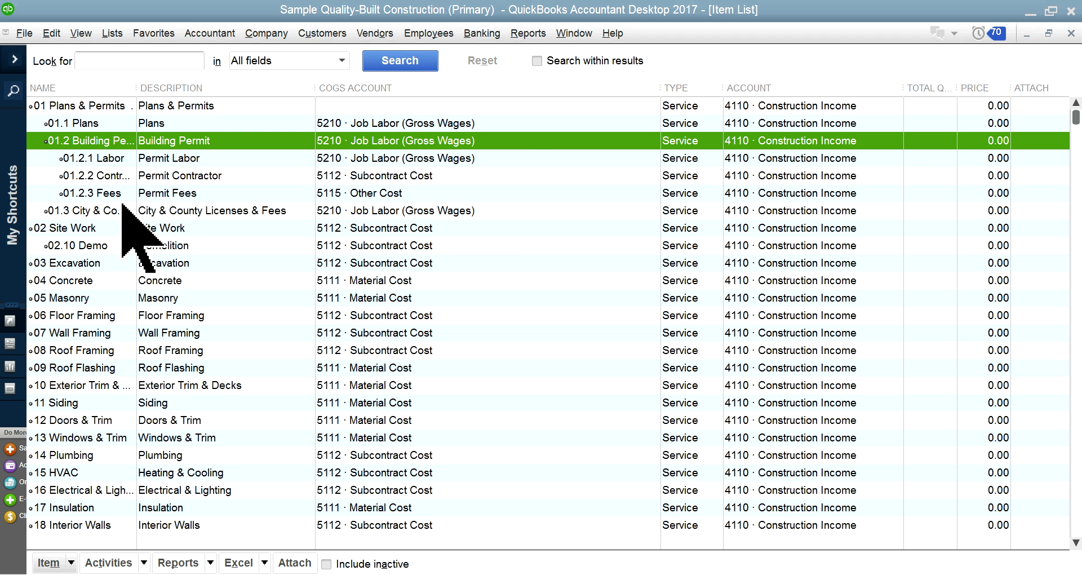
pyautogui.click(122, 201)
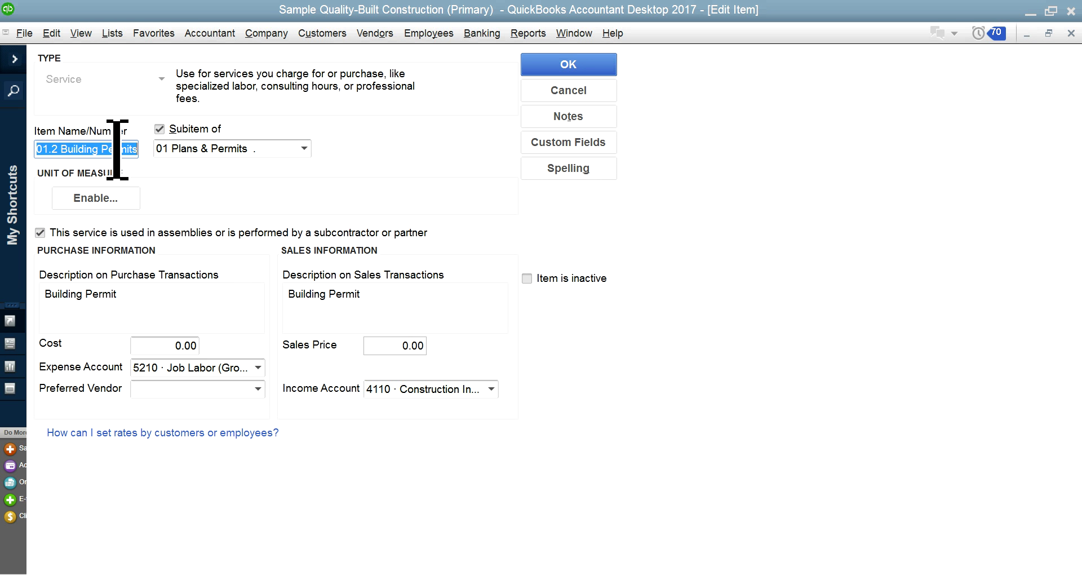
pyautogui.click(585, 90)
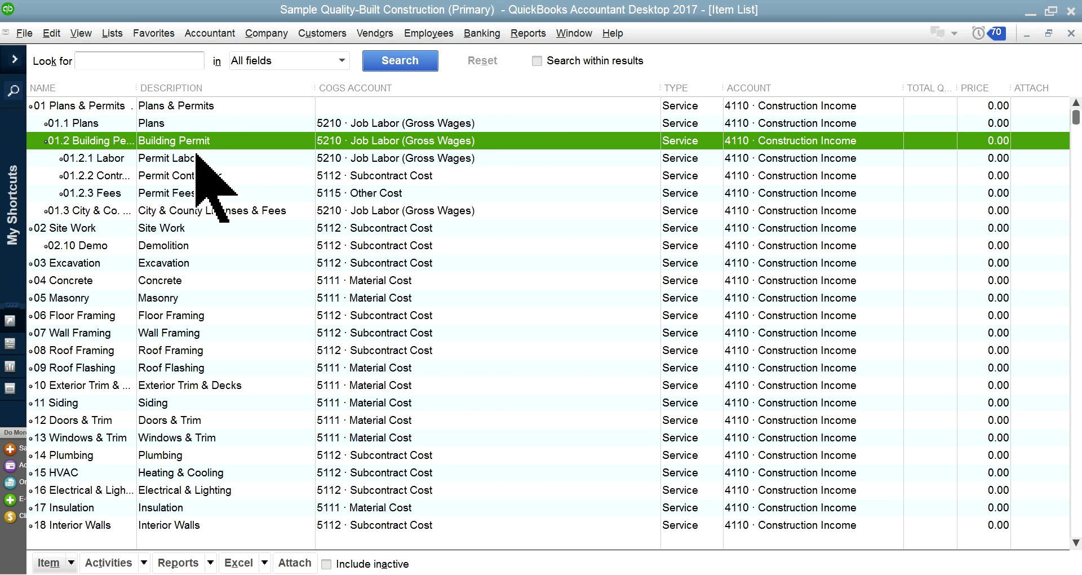
# - Widen the Item List's Name column to fit the full item names and open the 01.2.1 Labor subitem for editing
pyautogui.click(184, 161)
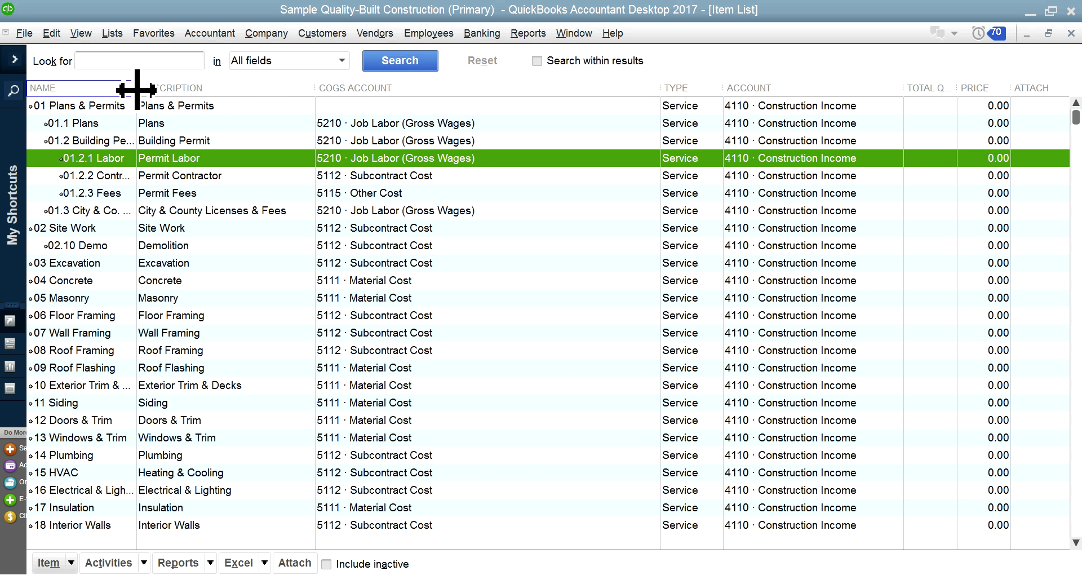
pyautogui.moveTo(136, 90); pyautogui.dragTo(275, 103)
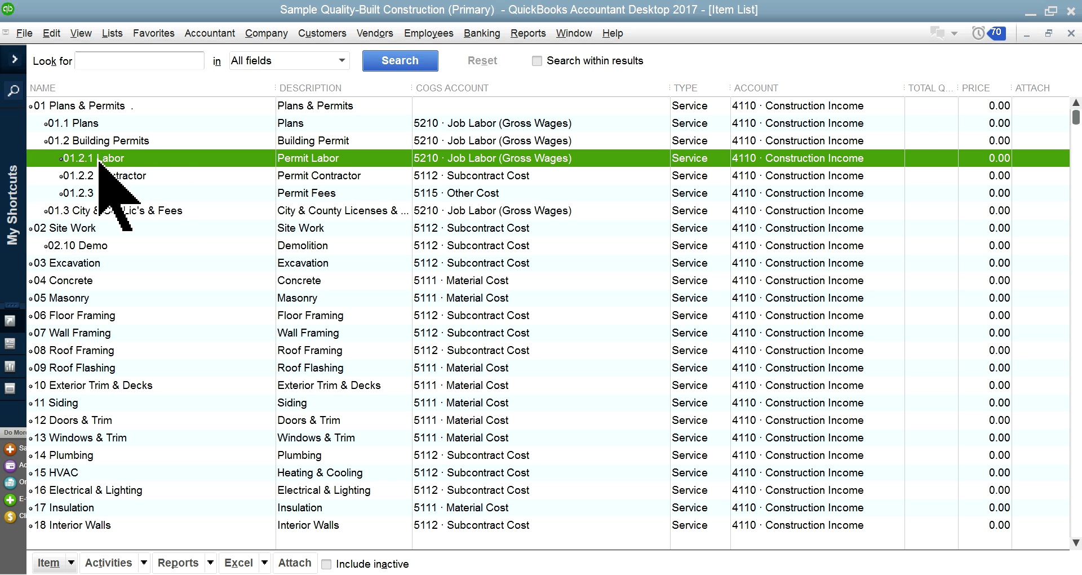
pyautogui.rightClick(328, 161)
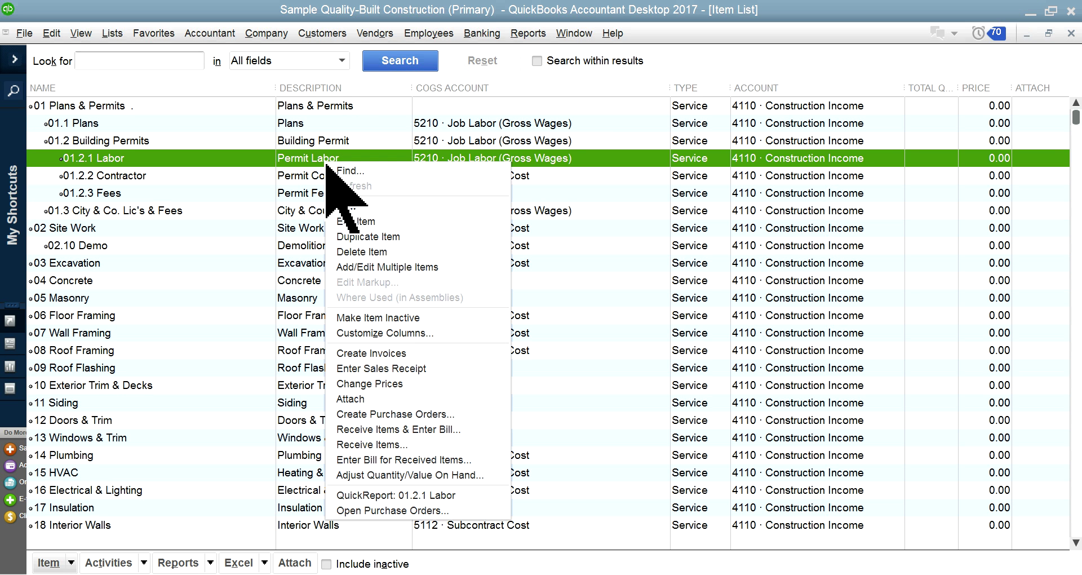
pyautogui.click(354, 223)
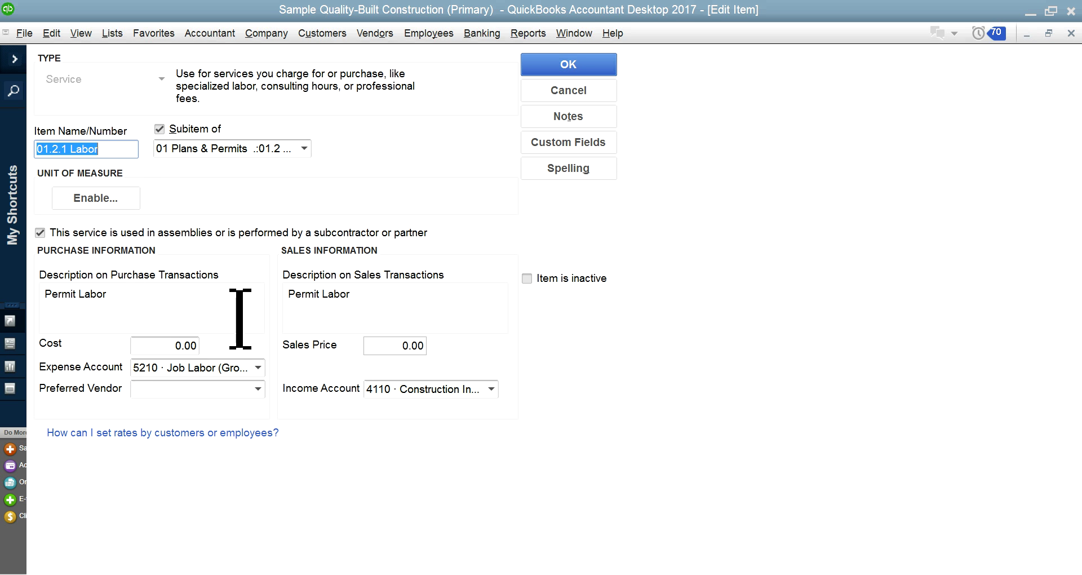
# - Review the expense and income account choices of the 01.2.1 Labor subitem, and close it without saving
pyautogui.click(259, 368)
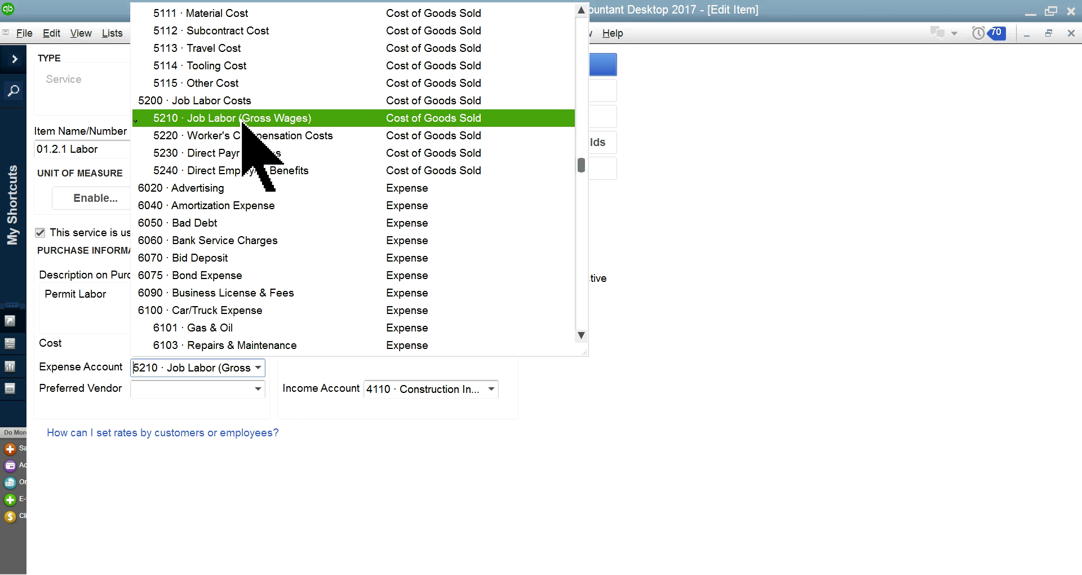
pyautogui.click(586, 437)
pyautogui.click(493, 389)
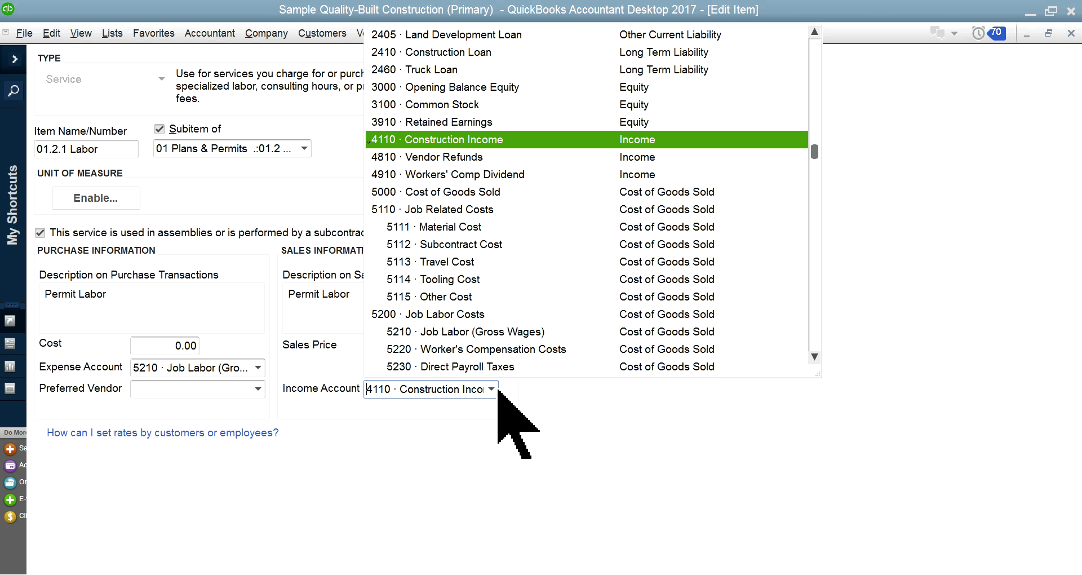
pyautogui.click(458, 495)
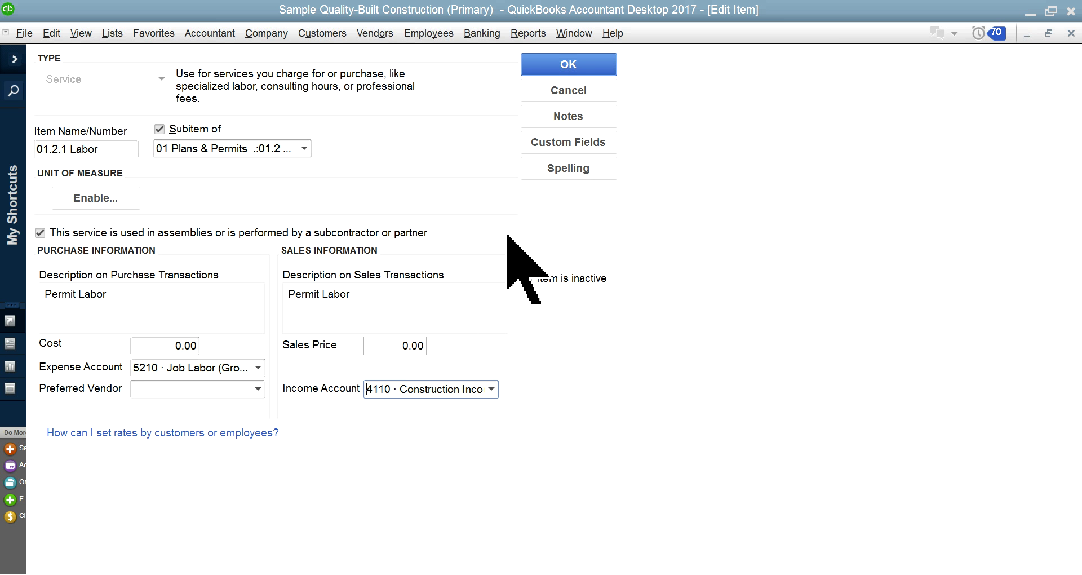
pyautogui.click(554, 97)
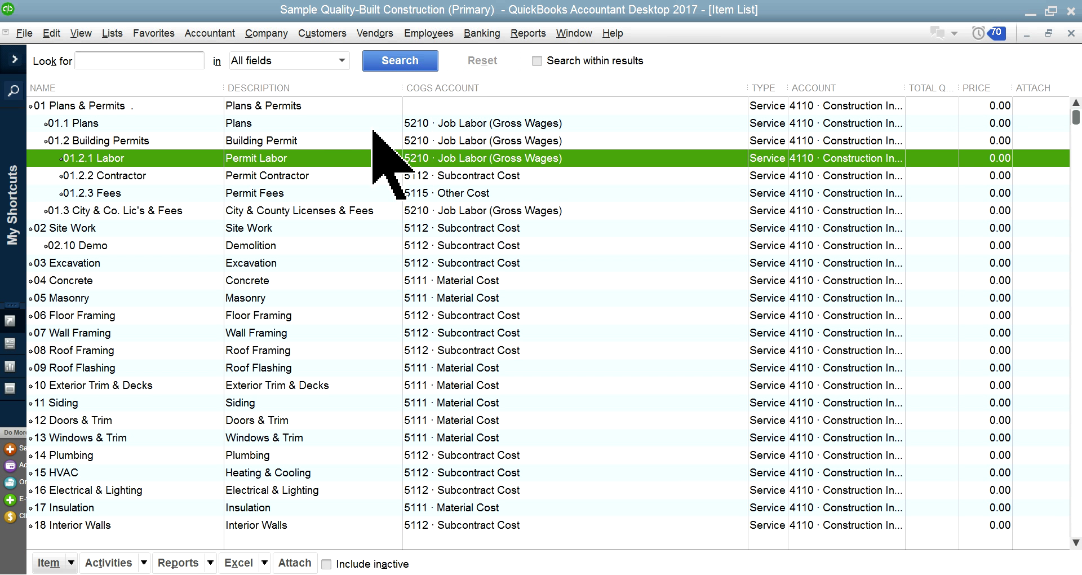
# - Open the 01.2.2 Contractor subitem for editing, review its expense and income account choices, and close it without saving
pyautogui.click(303, 176)
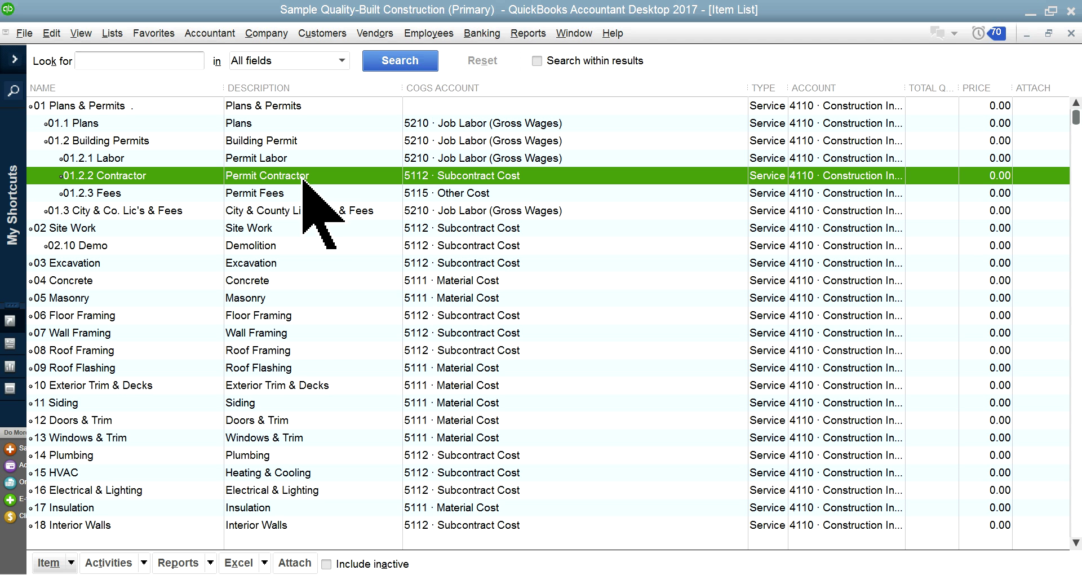
pyautogui.rightClick(303, 177)
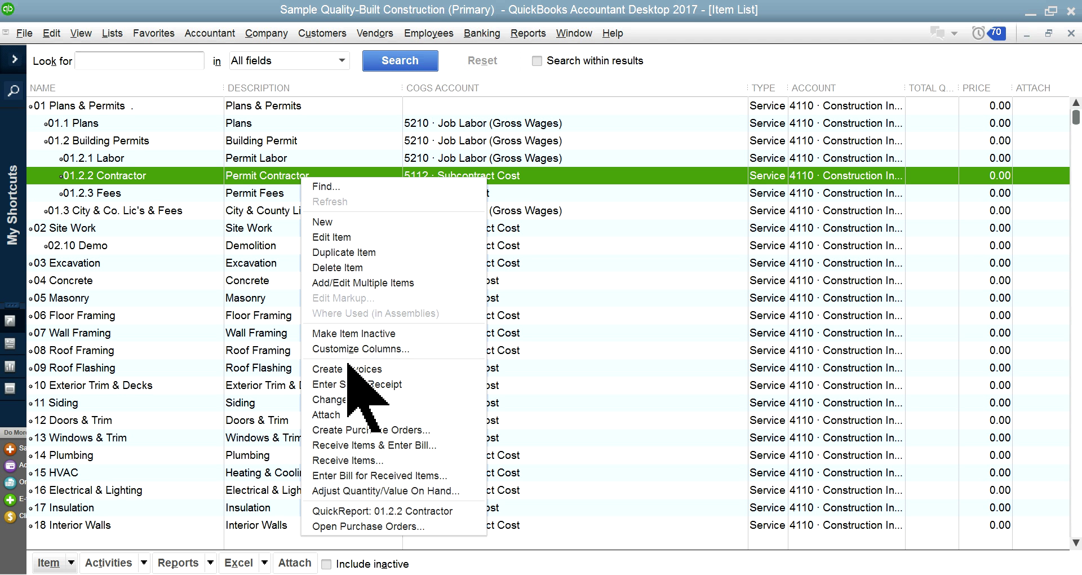
pyautogui.click(349, 237)
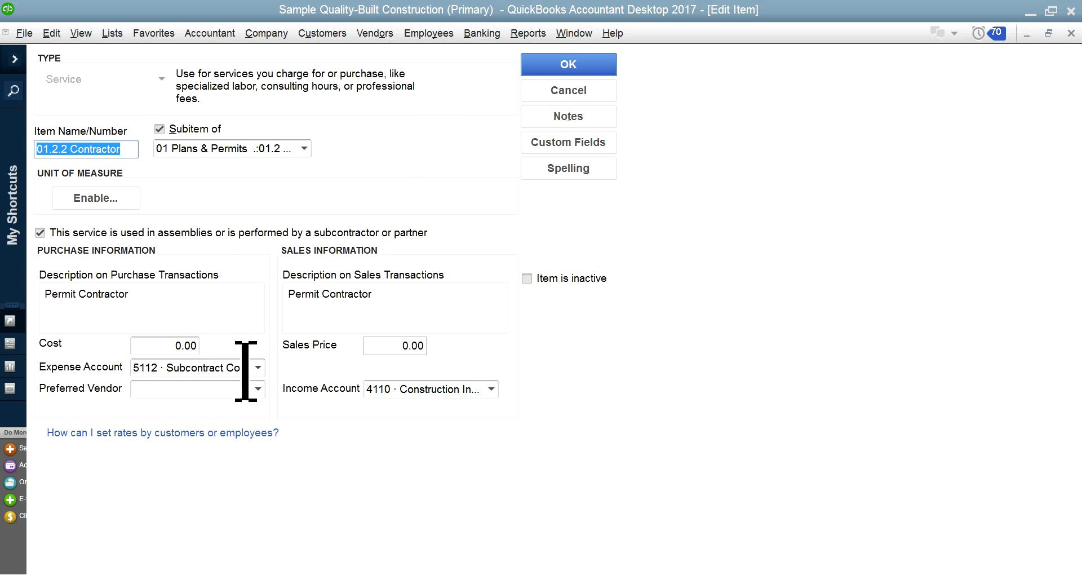
pyautogui.click(257, 367)
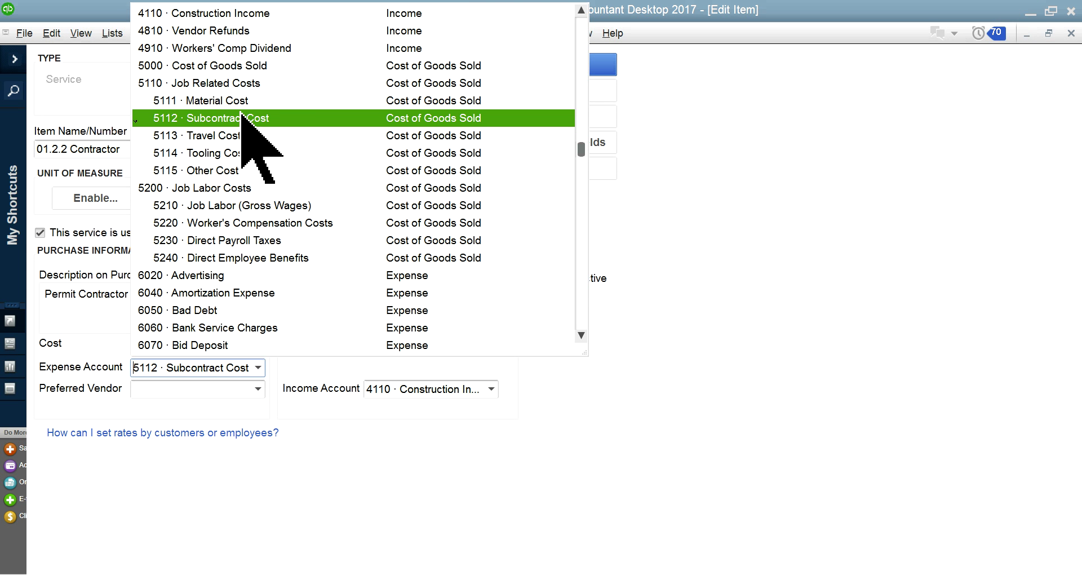
pyautogui.click(496, 389)
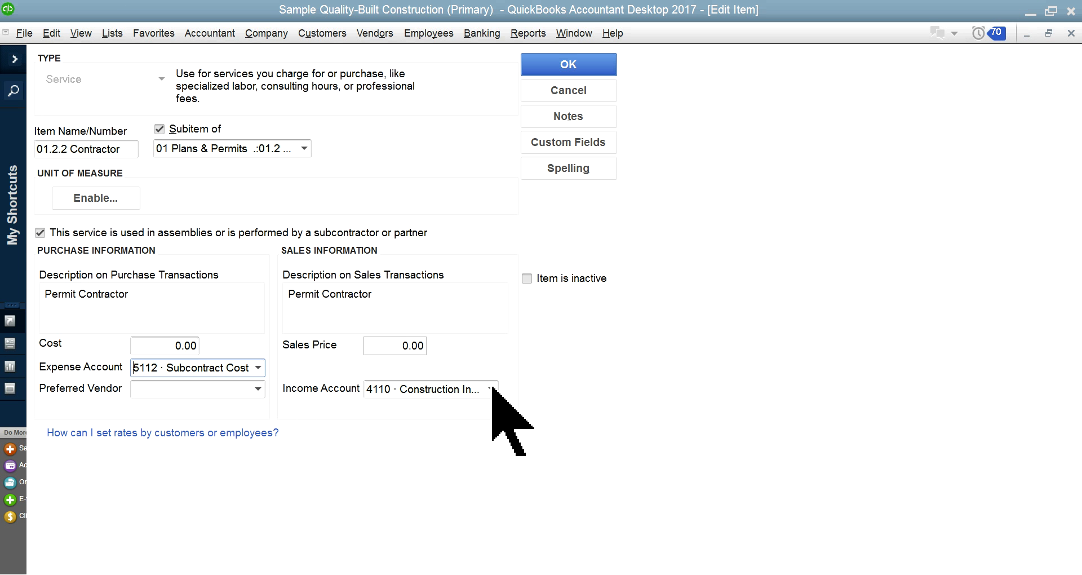
pyautogui.click(491, 388)
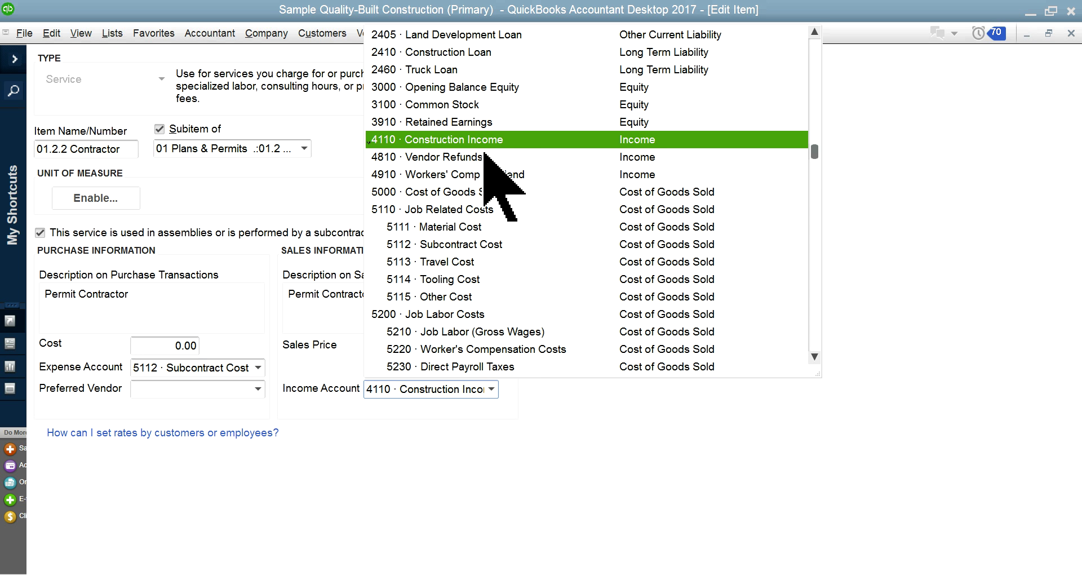
pyautogui.click(595, 445)
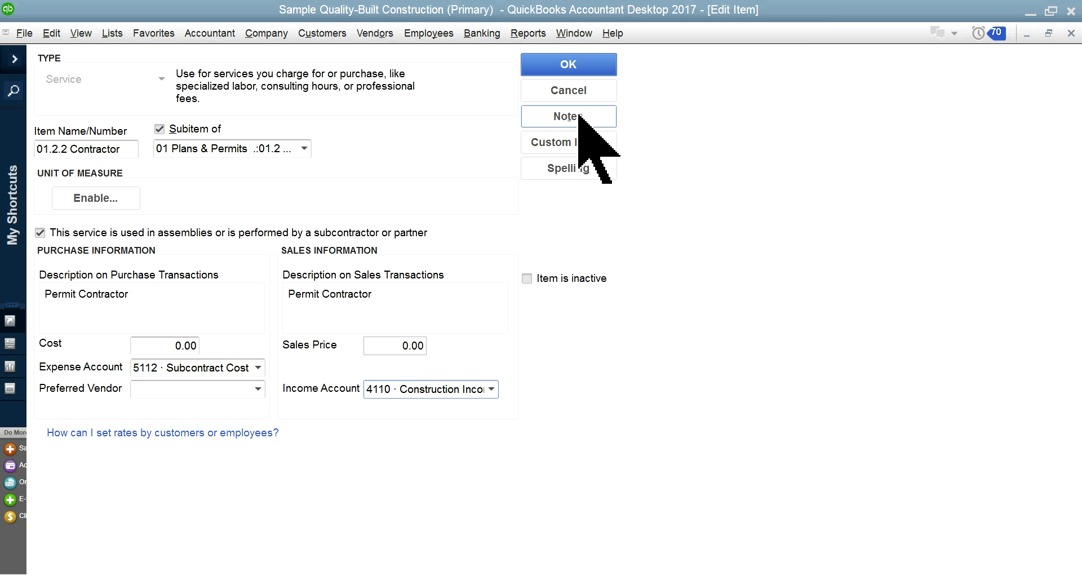
pyautogui.click(580, 90)
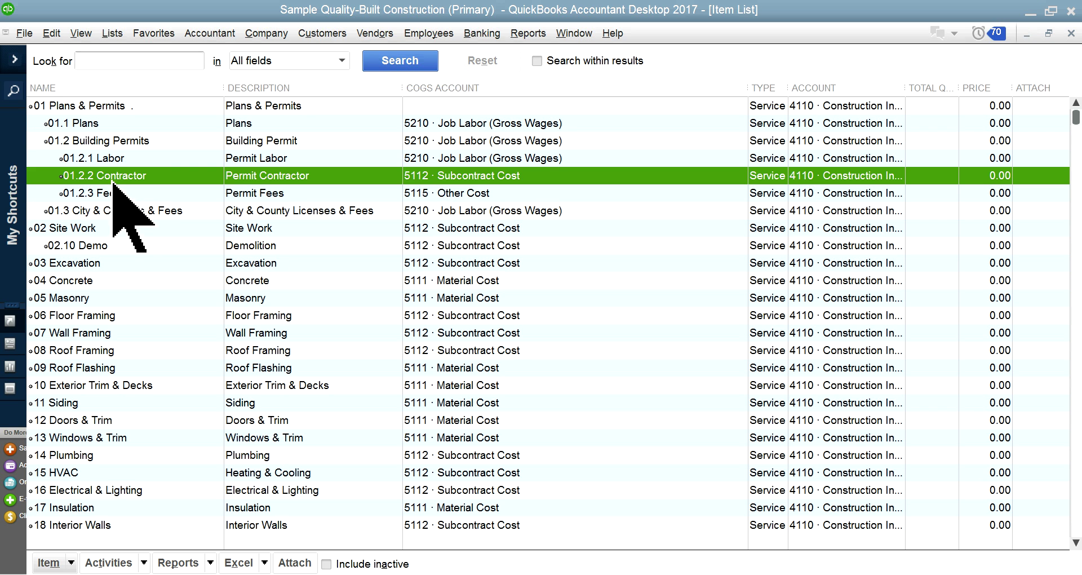
# - Open the 01.2.3 Fees subitem for editing, review its expense account choices, and close it without saving
pyautogui.click(113, 192)
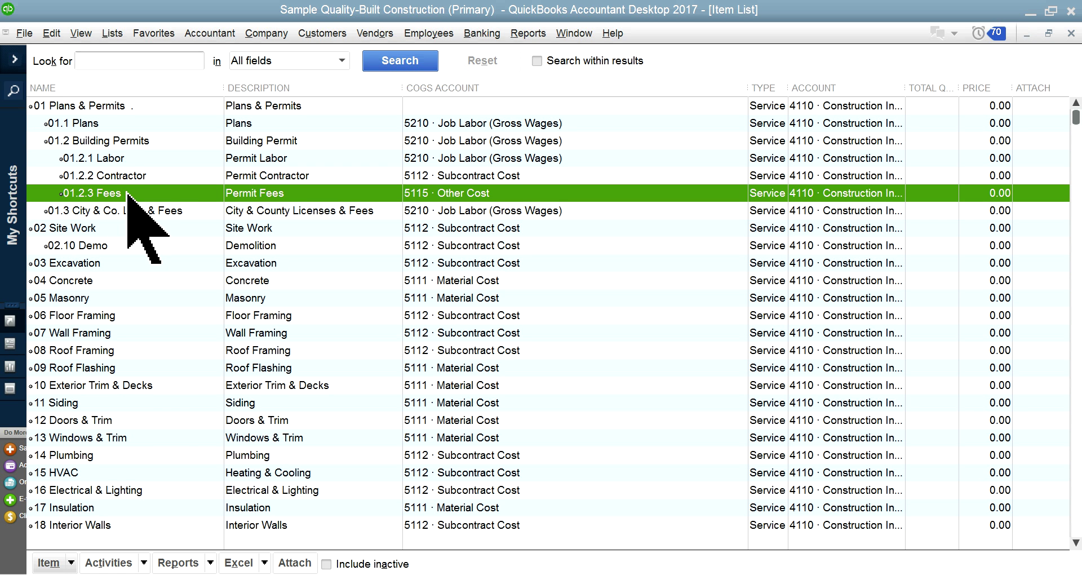
pyautogui.rightClick(127, 193)
pyautogui.click(282, 249)
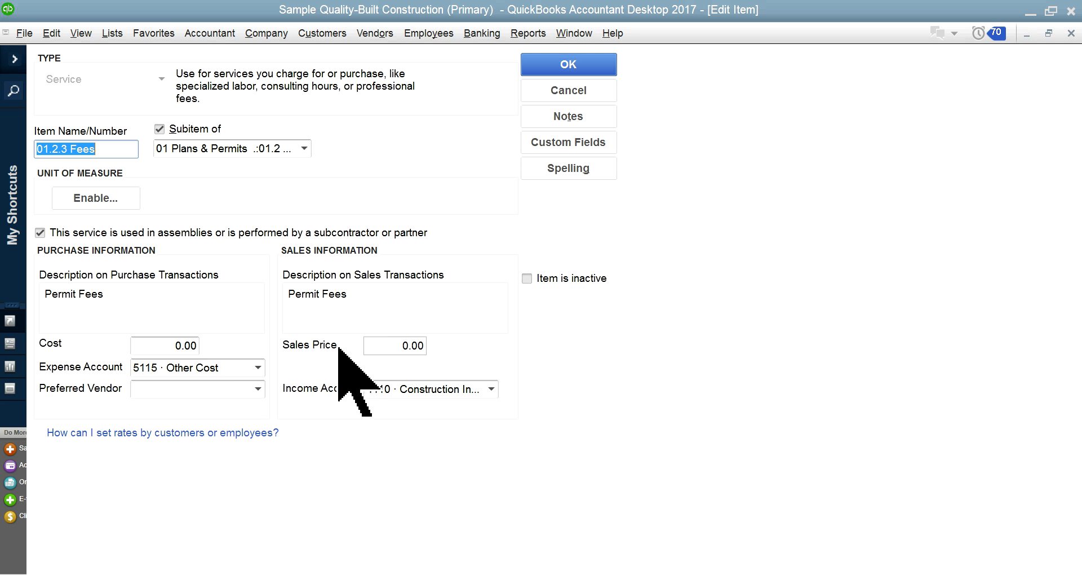
pyautogui.click(261, 368)
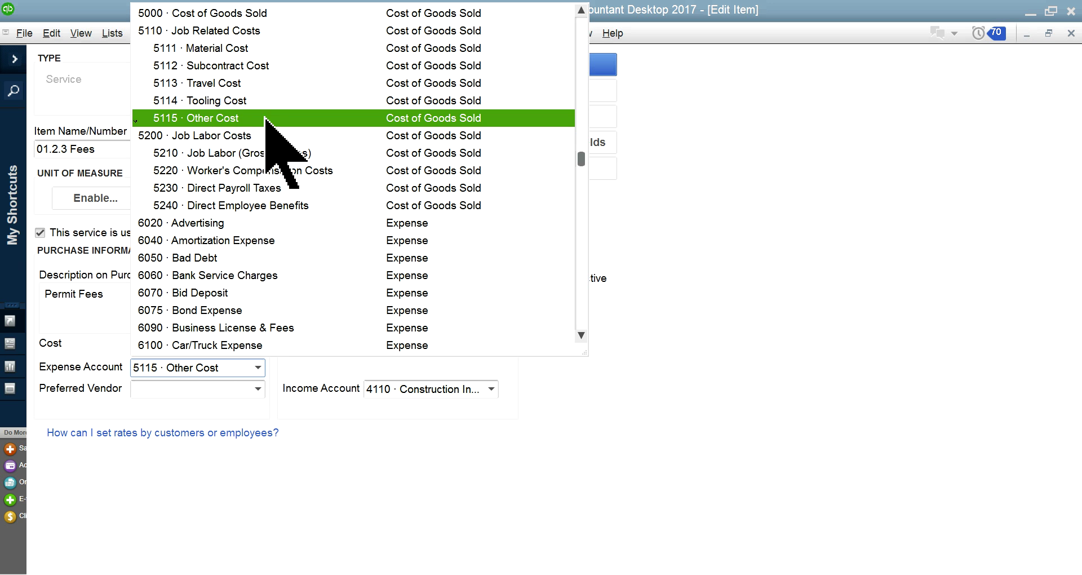
pyautogui.click(685, 375)
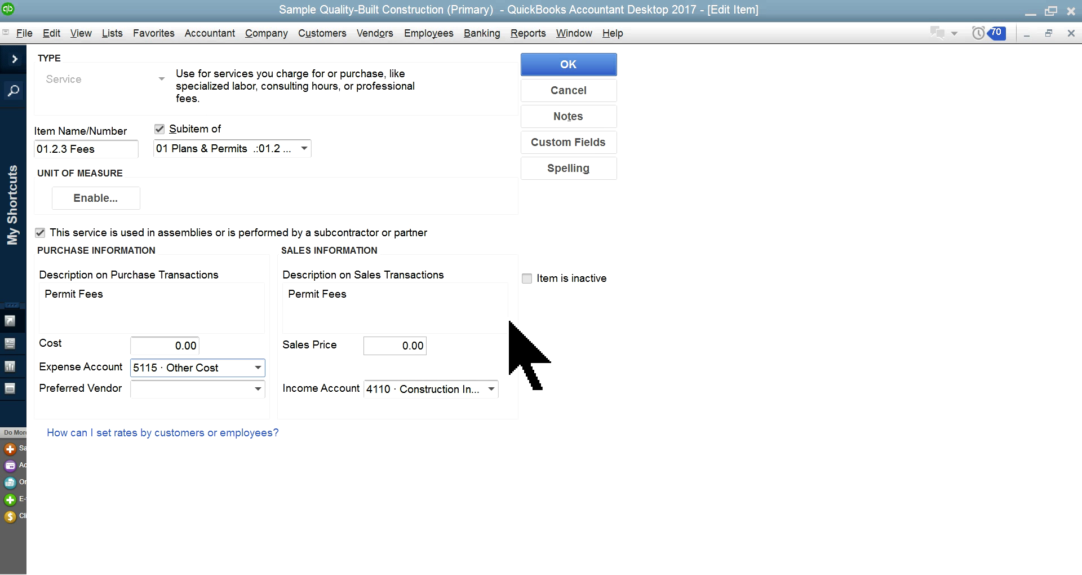
pyautogui.click(570, 92)
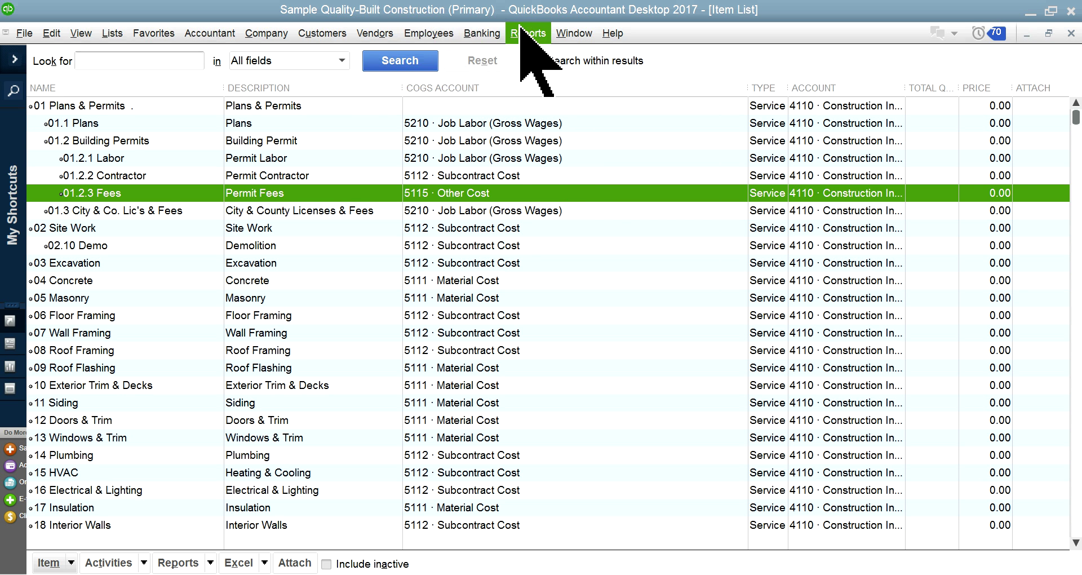
pyautogui.click(375, 34)
pyautogui.click(474, 37)
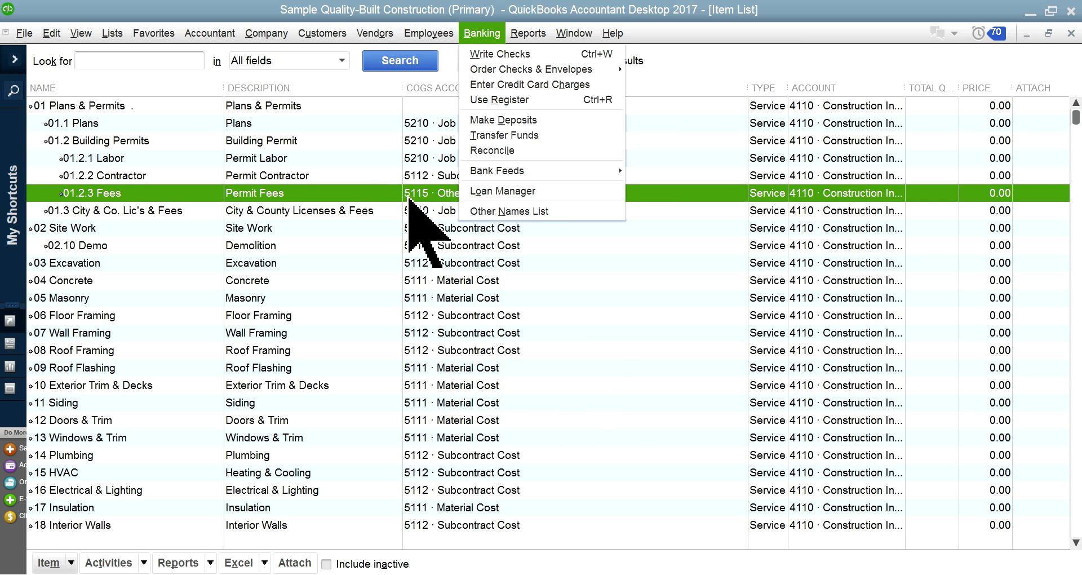
pyautogui.click(379, 191)
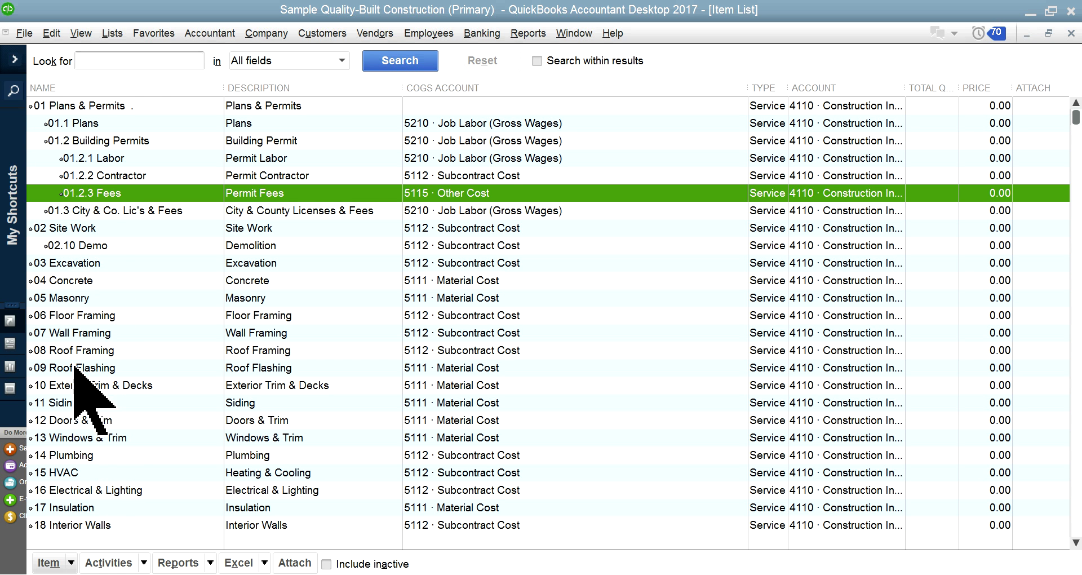
pyautogui.click(112, 33)
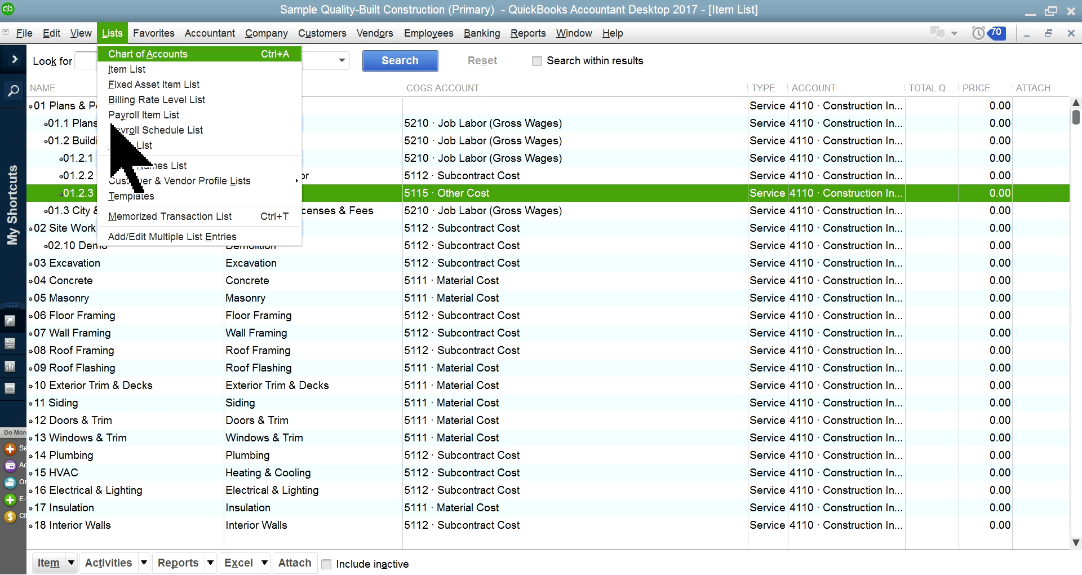
# - Start a new item of type Group from the Item List and name it Project A
pyautogui.click(106, 367)
pyautogui.rightClick(102, 364)
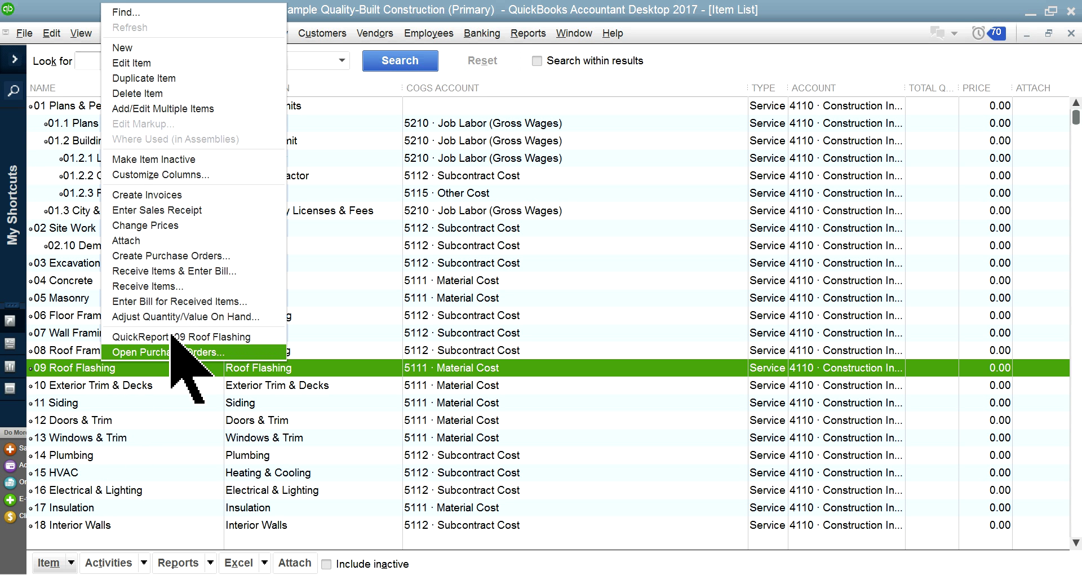
pyautogui.click(123, 48)
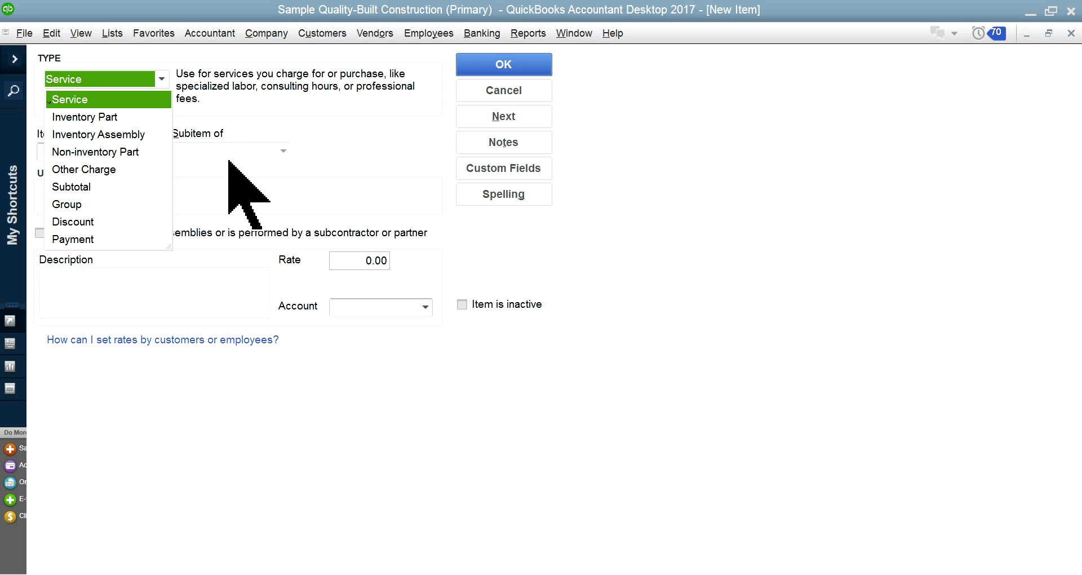
pyautogui.click(64, 204)
pyautogui.click(133, 149)
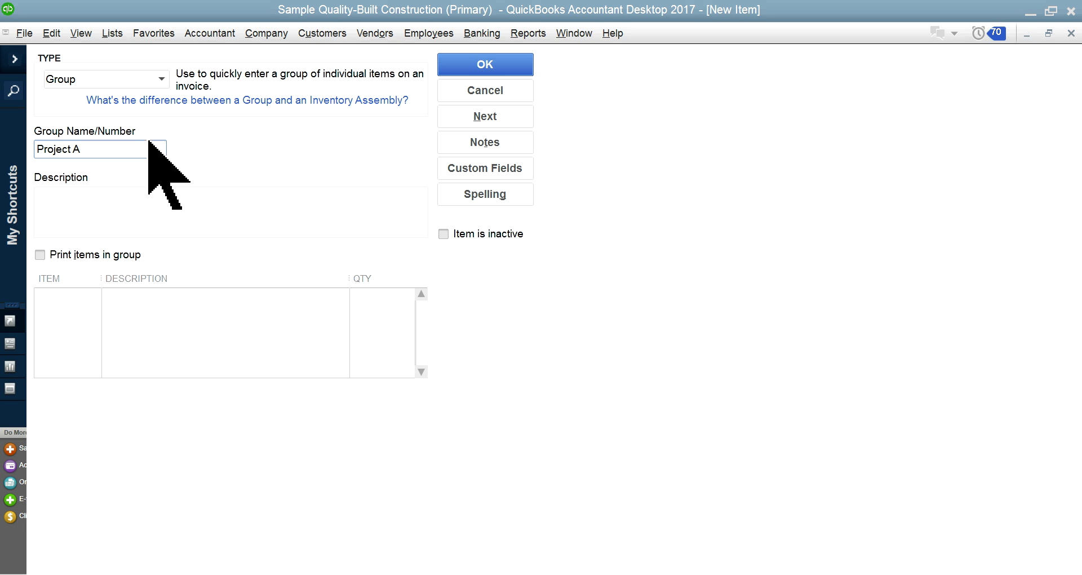
# - Add the 01.2.1 Labor subitem and the 04 Concrete item to the Project A group
pyautogui.click(49, 297)
pyautogui.click(93, 296)
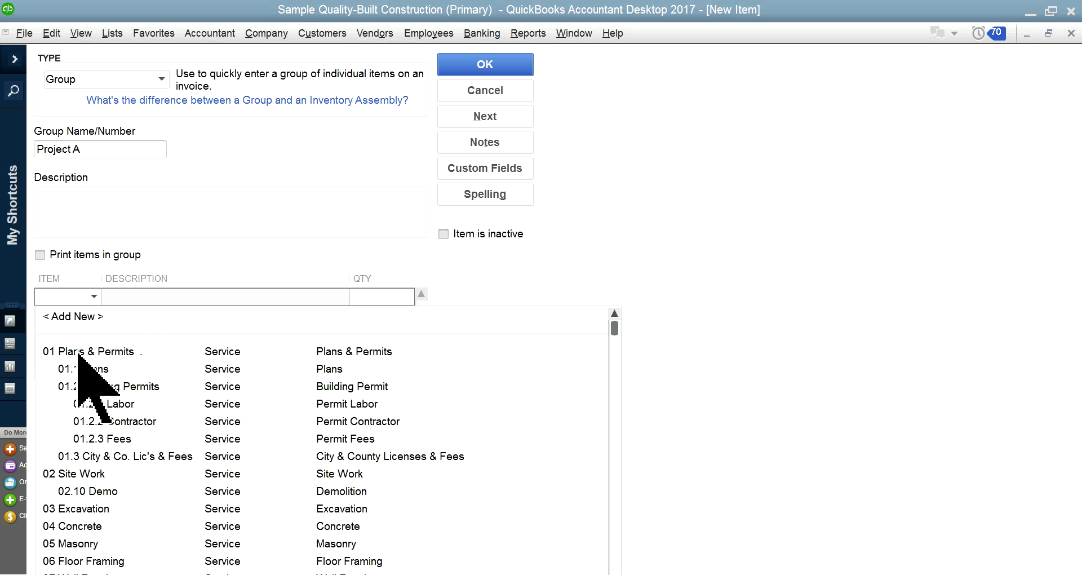
pyautogui.click(127, 403)
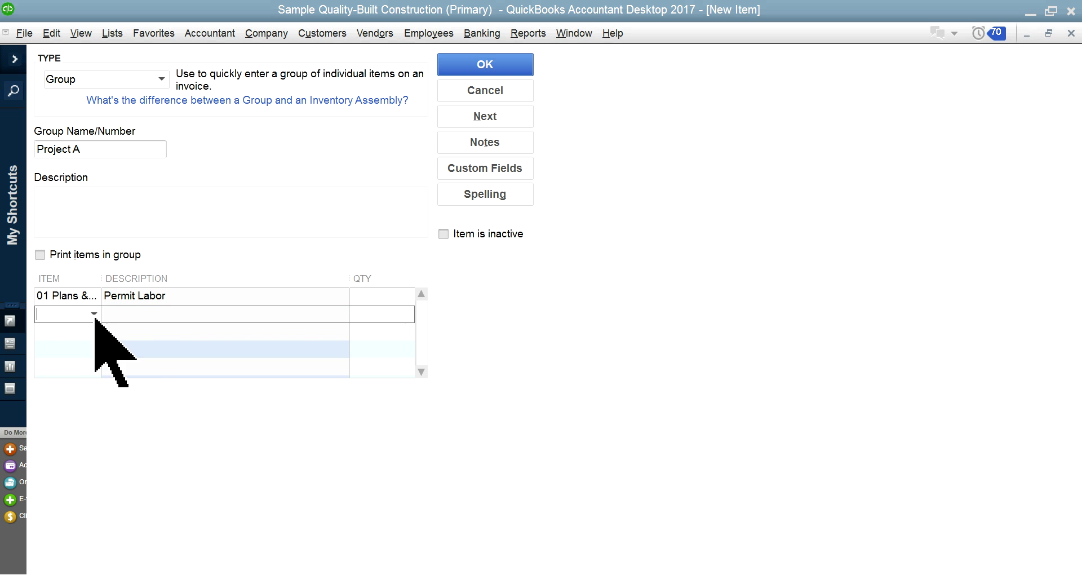
pyautogui.click(93, 314)
pyautogui.click(107, 546)
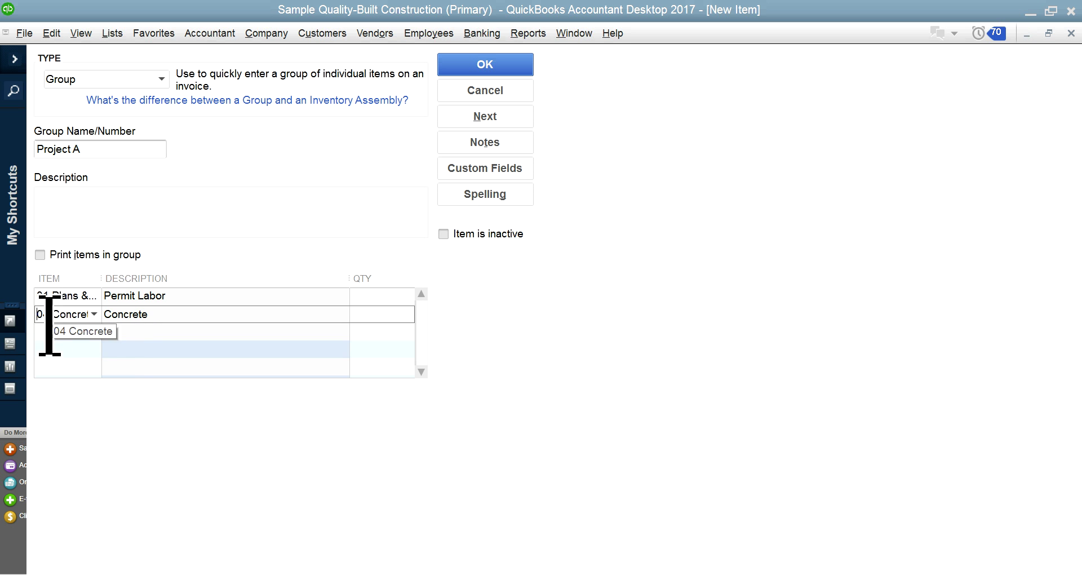
# - Add two more 04 Concrete lines to the Project A group
pyautogui.click(87, 333)
pyautogui.click(93, 330)
pyautogui.scroll(-1, 90, 512)
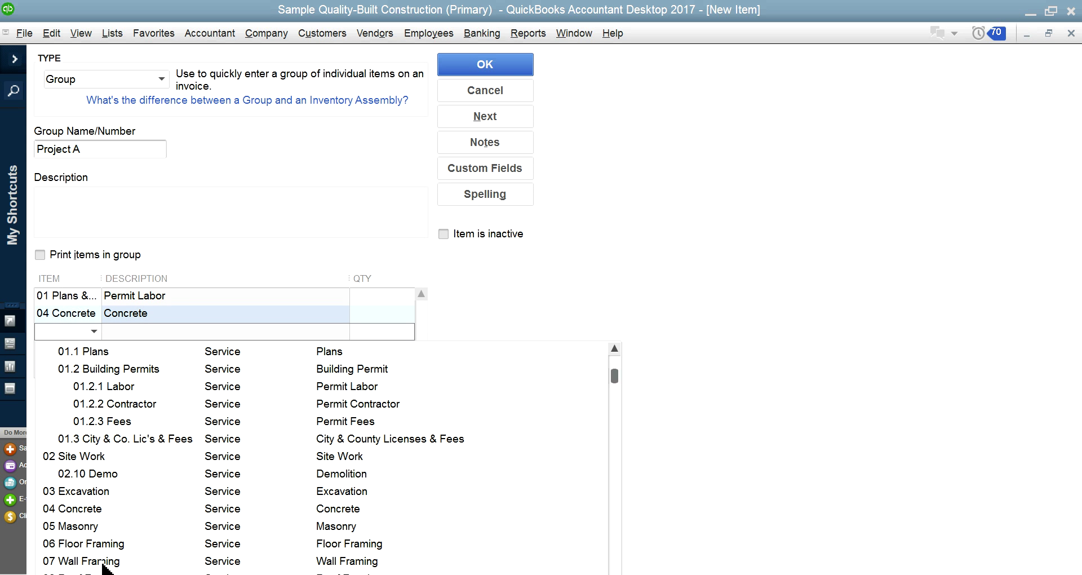
pyautogui.click(71, 509)
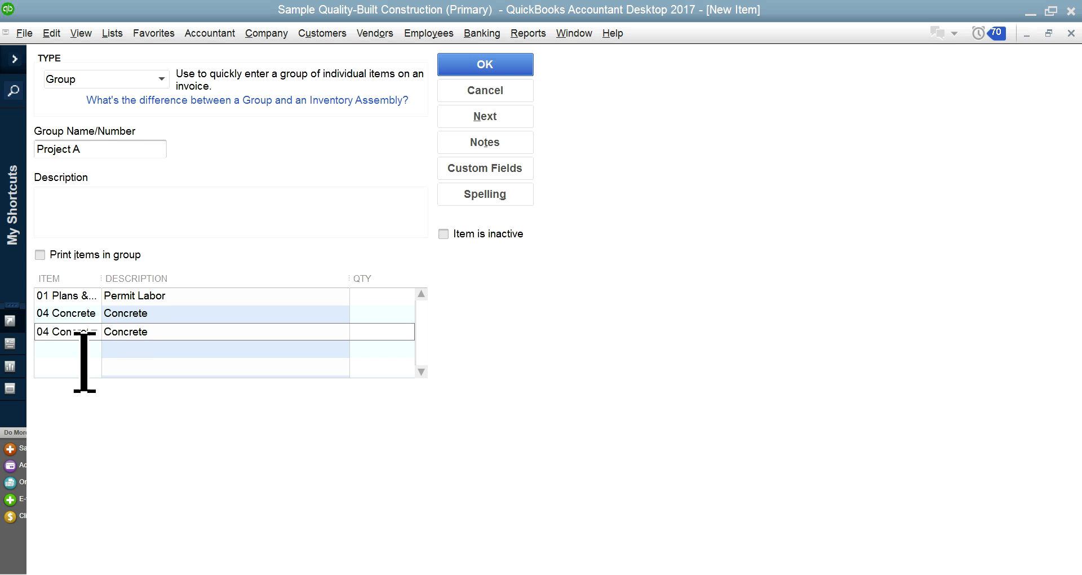
pyautogui.click(67, 349)
pyautogui.click(94, 350)
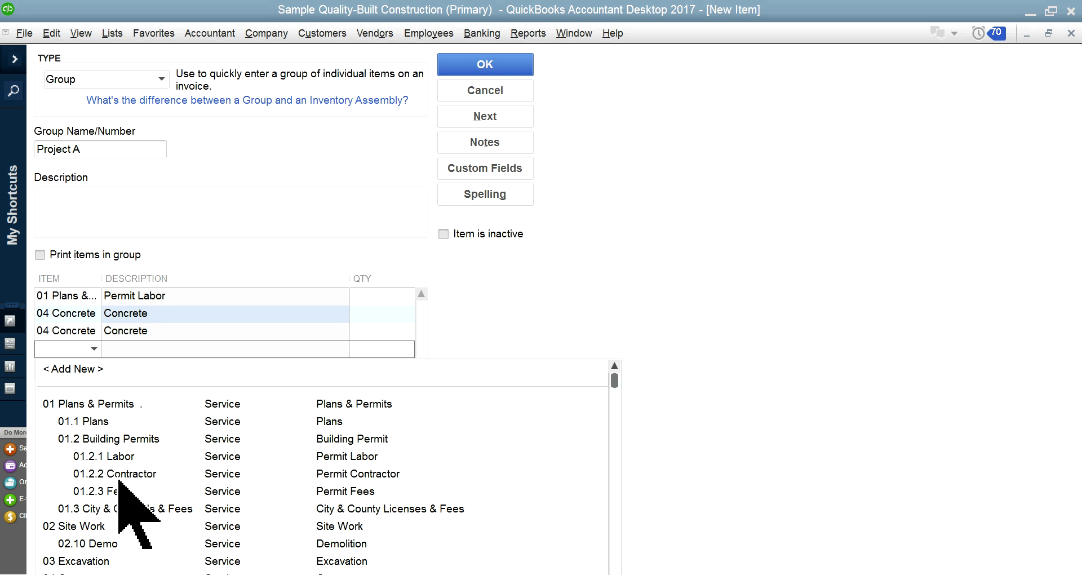
pyautogui.scroll(-2, 136, 482)
pyautogui.click(83, 475)
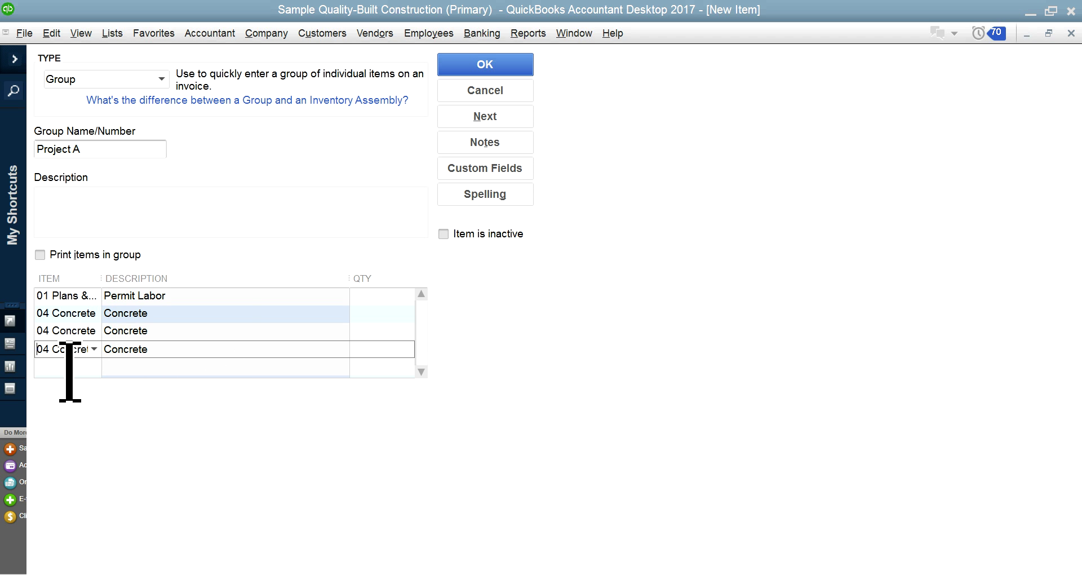
# - Widen the group's Item column to show fuller item names, and discard the Project A group without saving
pyautogui.moveTo(107, 283); pyautogui.dragTo(172, 284)
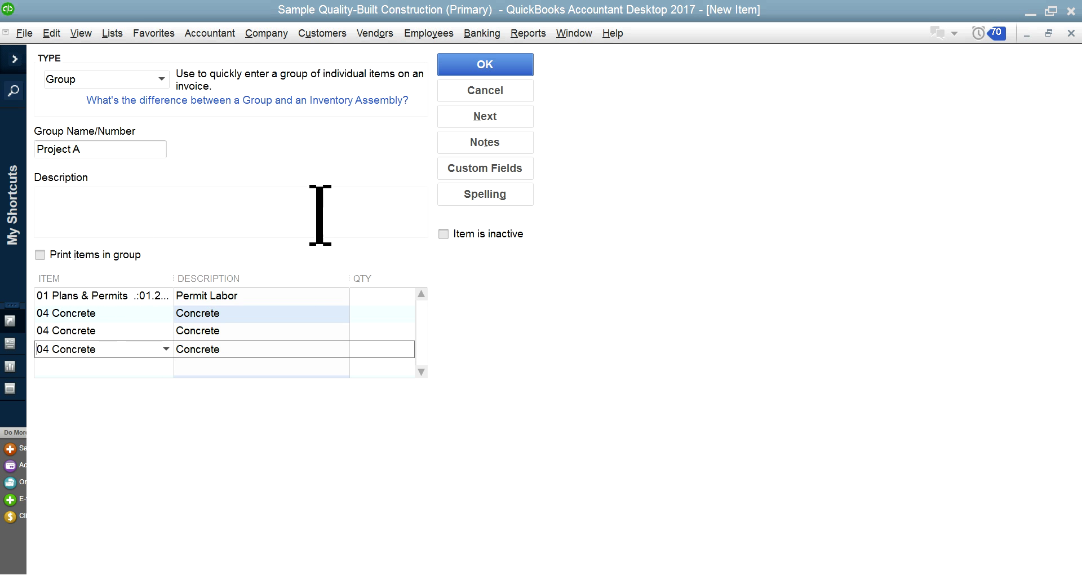
pyautogui.click(460, 94)
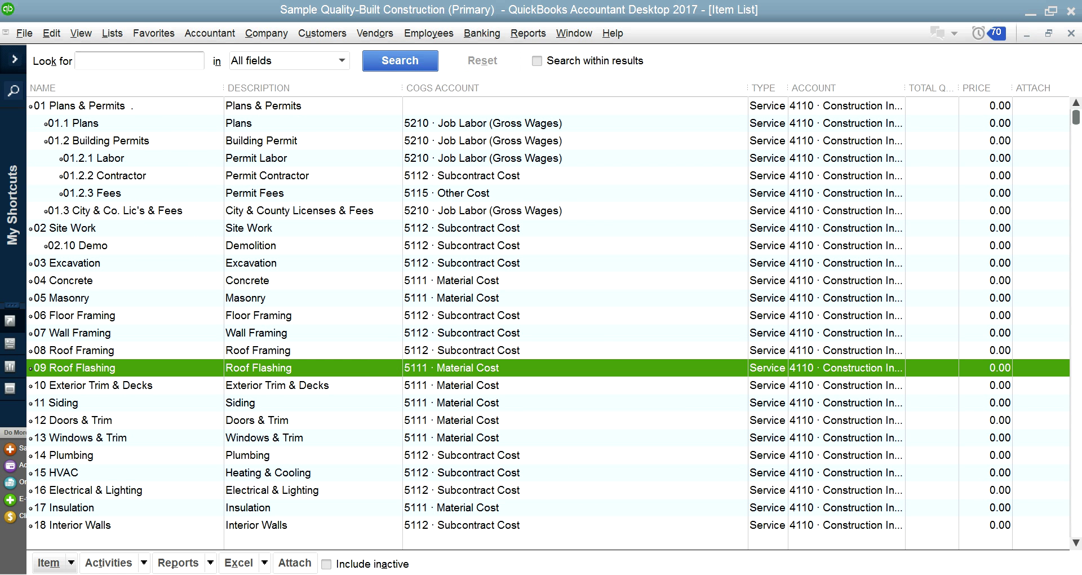
# - Switch to Photos to show the image Job Costing - setup payroll item list.png, and return to the QuickBooks sample company's Item List
pyautogui.hotkey('alt', 'Tab')
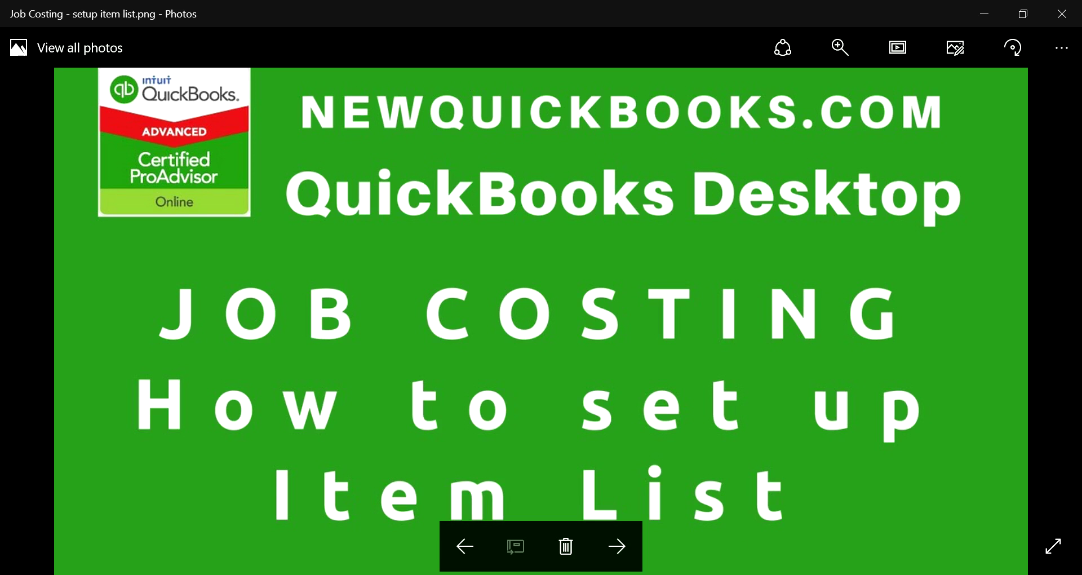
pyautogui.click(625, 546)
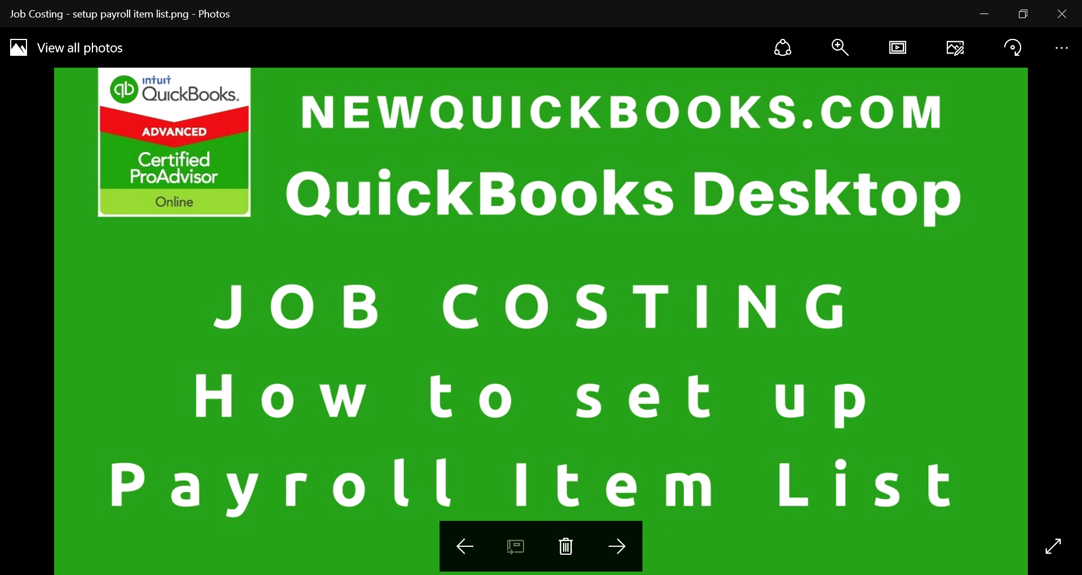
pyautogui.moveTo(736, 574)
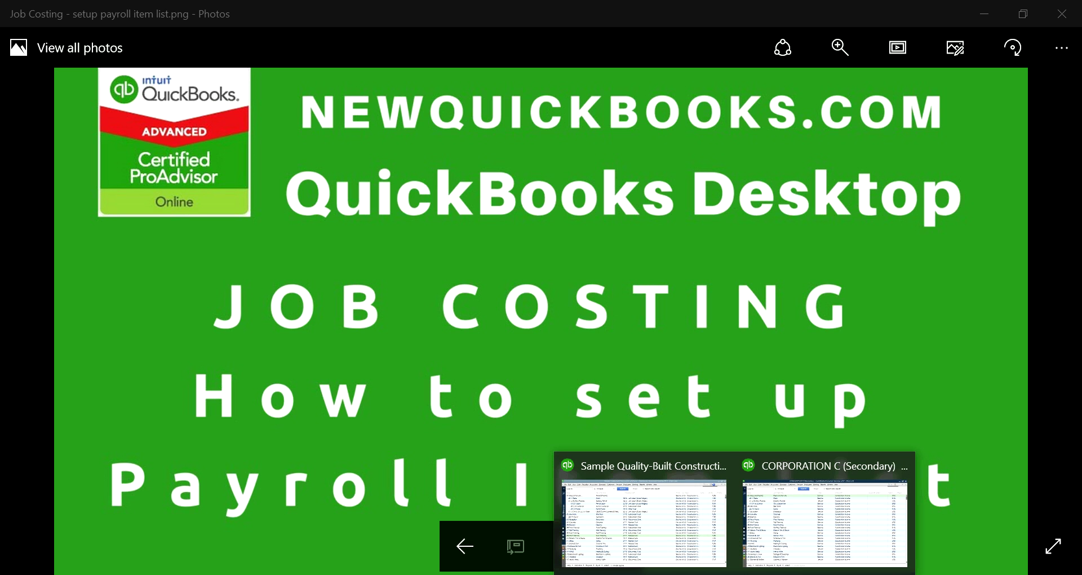
pyautogui.click(727, 521)
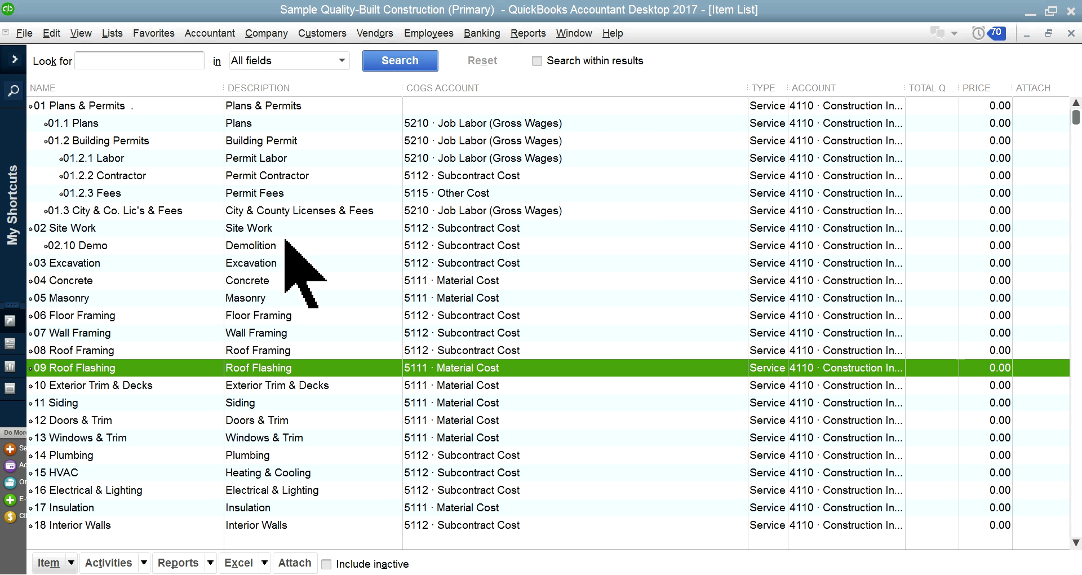
# - View the available QuickBooks lists, and switch to Photos to show the image subscribe youtube.png
pyautogui.click(110, 32)
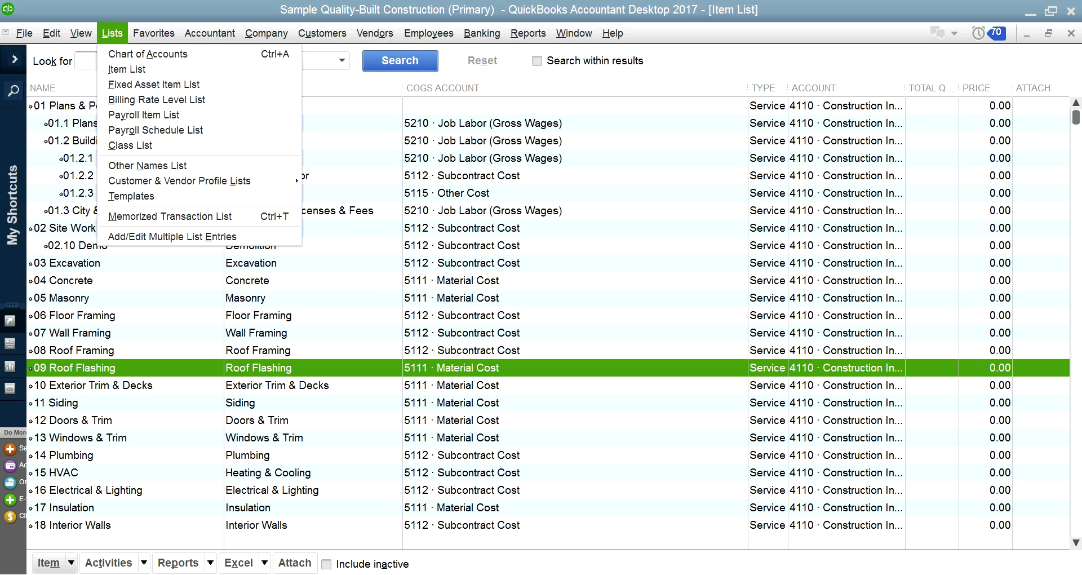
pyautogui.moveTo(734, 574)
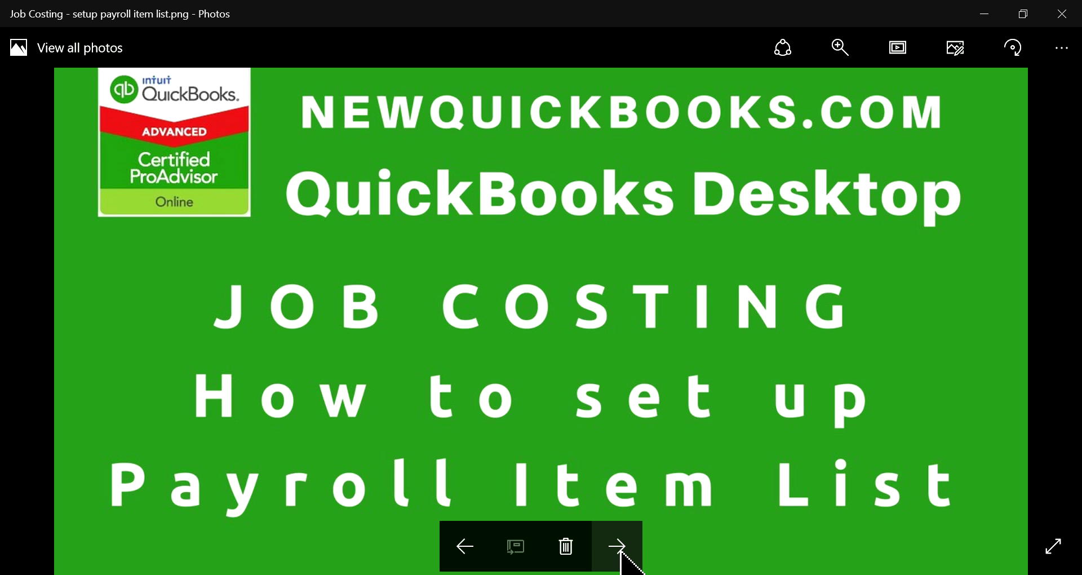
pyautogui.click(620, 551)
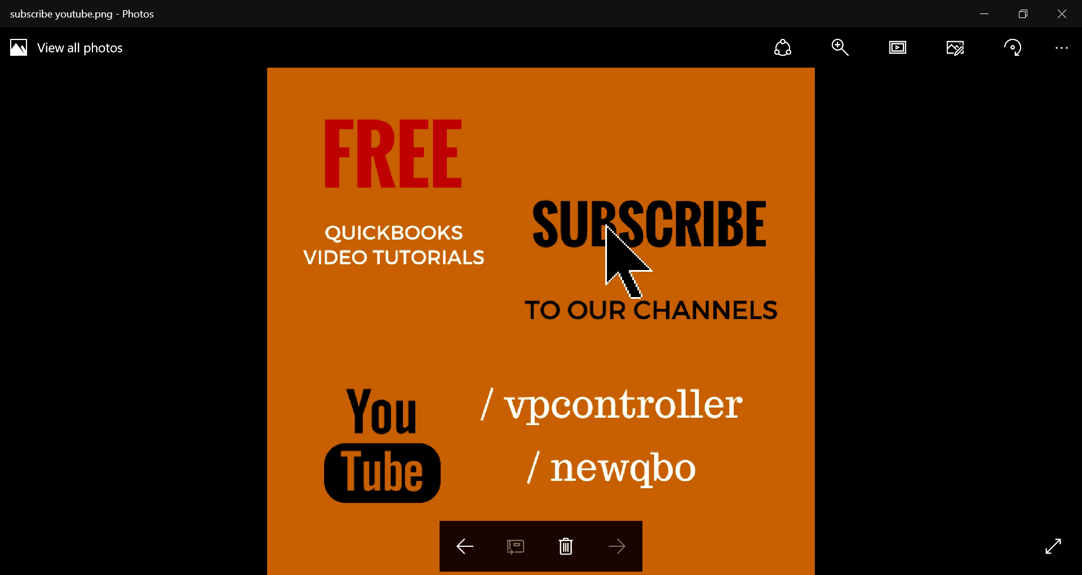